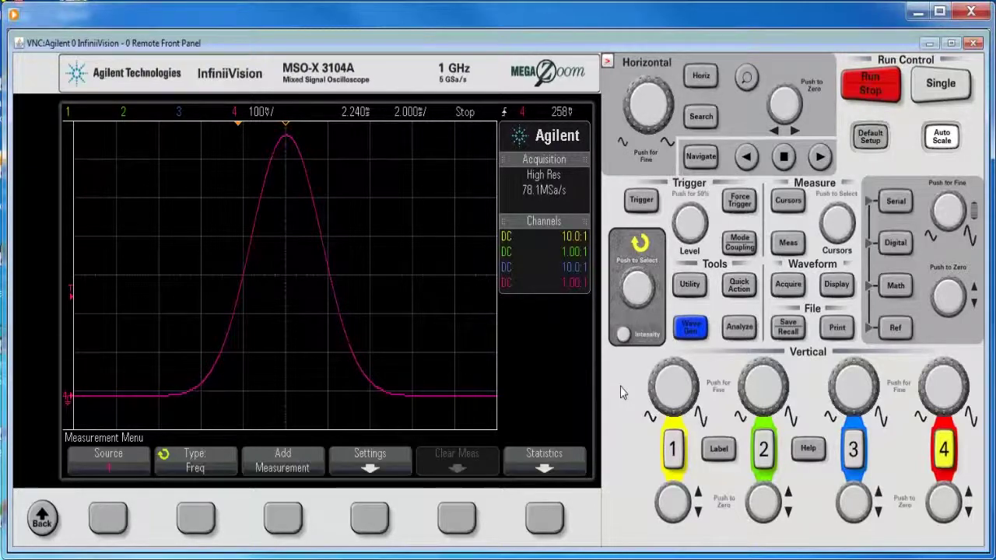
Step: Clear all existing automatic measurements
left_click(789, 244)
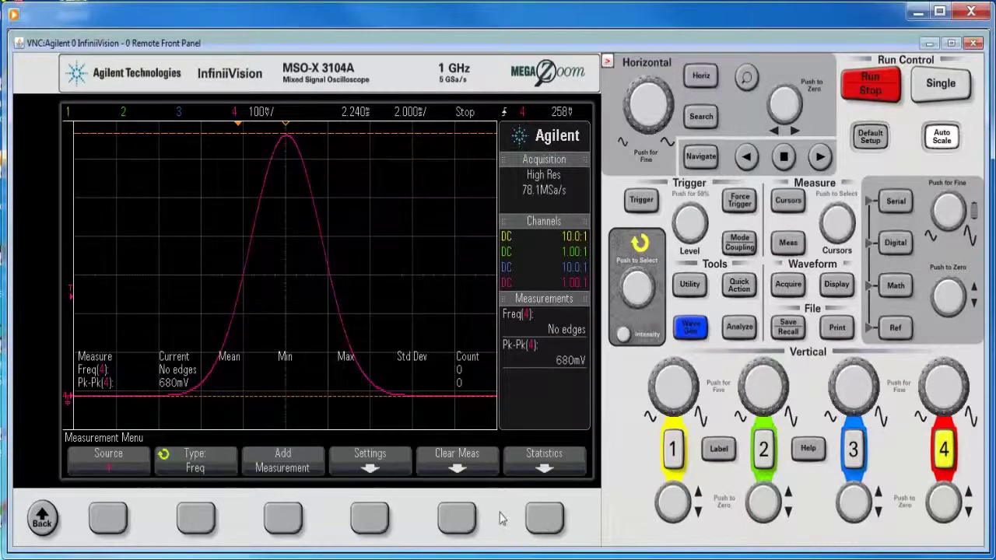
left_click(458, 519)
left_click(461, 522)
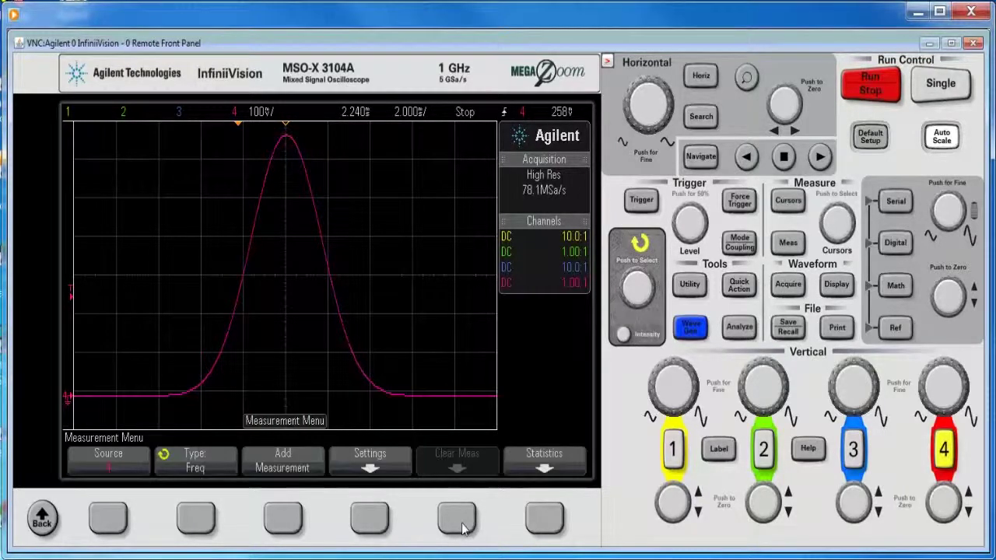
Step: Add an Area - Full Screen measurement on channel 4, reading 2.8008mVs
left_click(197, 519)
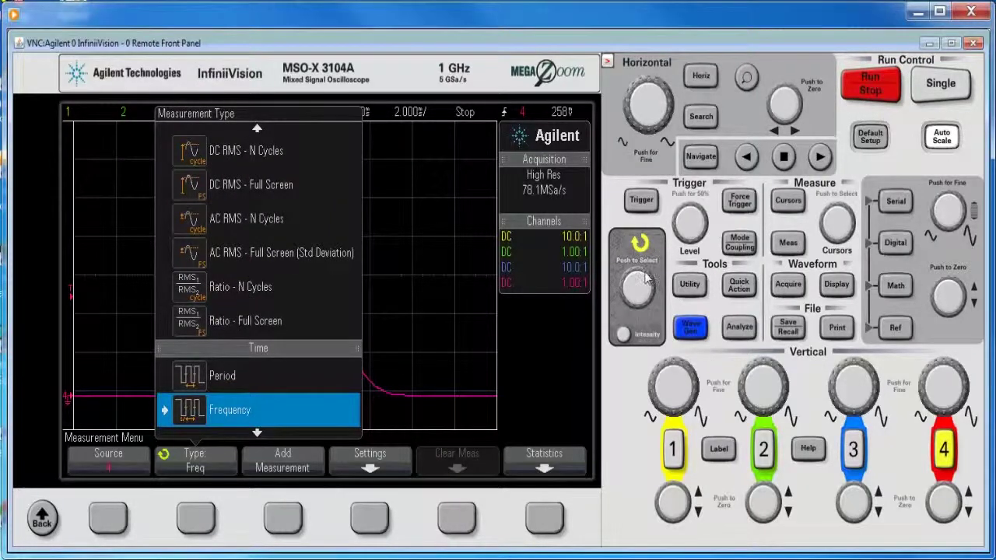
scroll(654, 291, "down", 1)
scroll(654, 292, "up", 5)
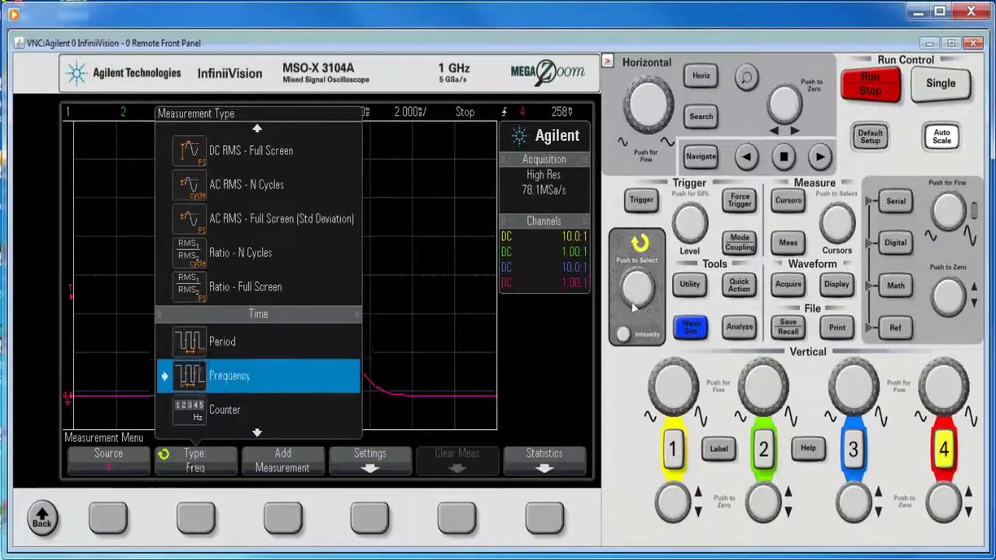
scroll(634, 288, "down", 4)
scroll(634, 288, "down", 1)
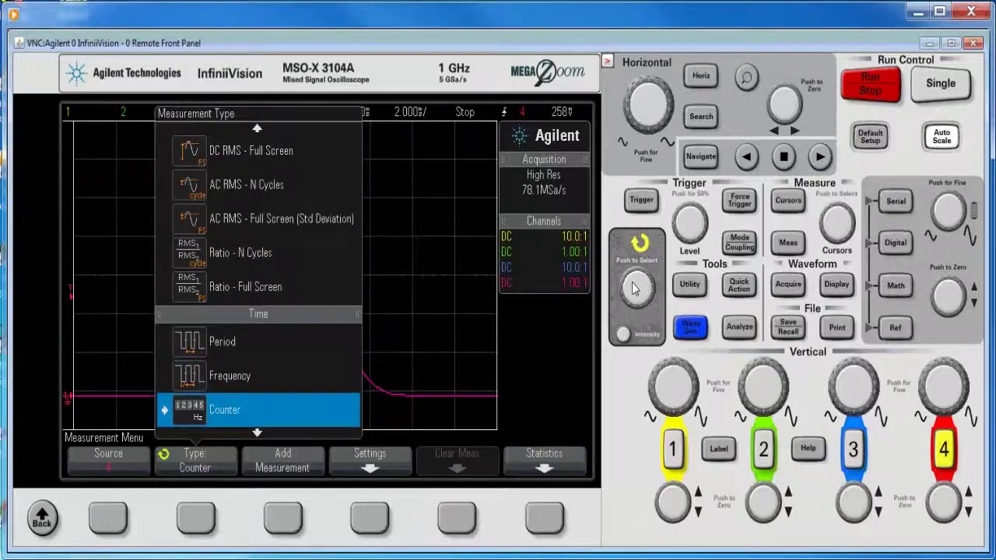
scroll(654, 294, "down", 2)
scroll(660, 298, "down", 6)
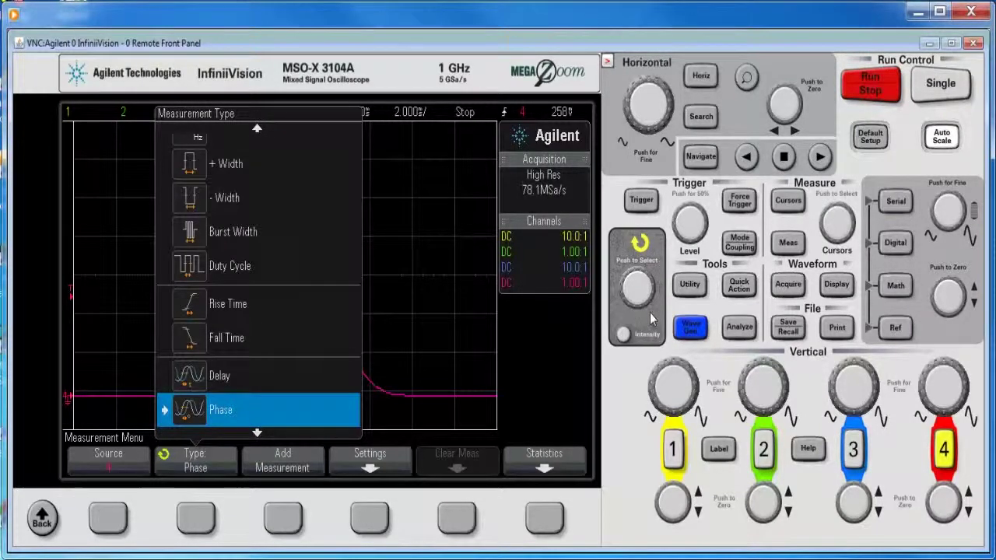
scroll(649, 312, "down", 7)
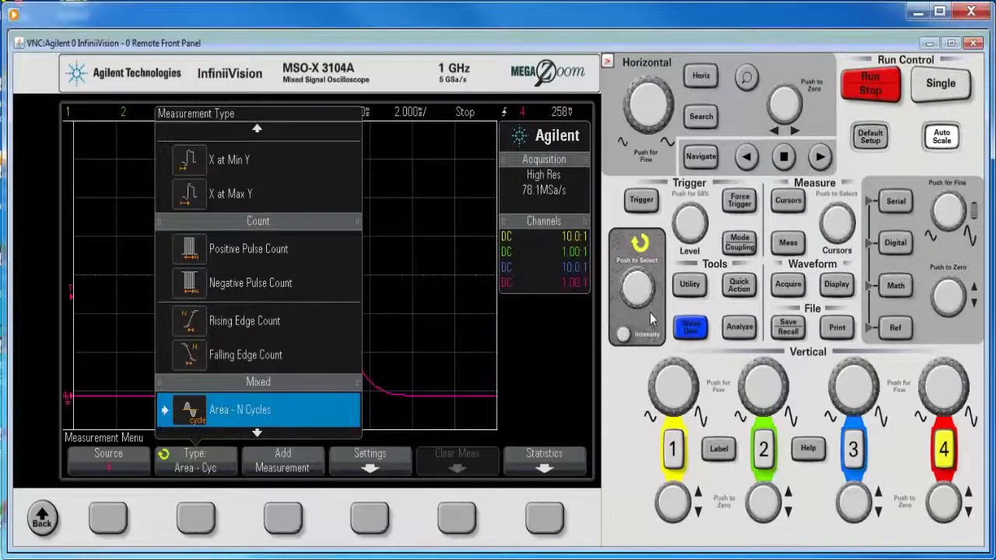
scroll(649, 312, "down", 1)
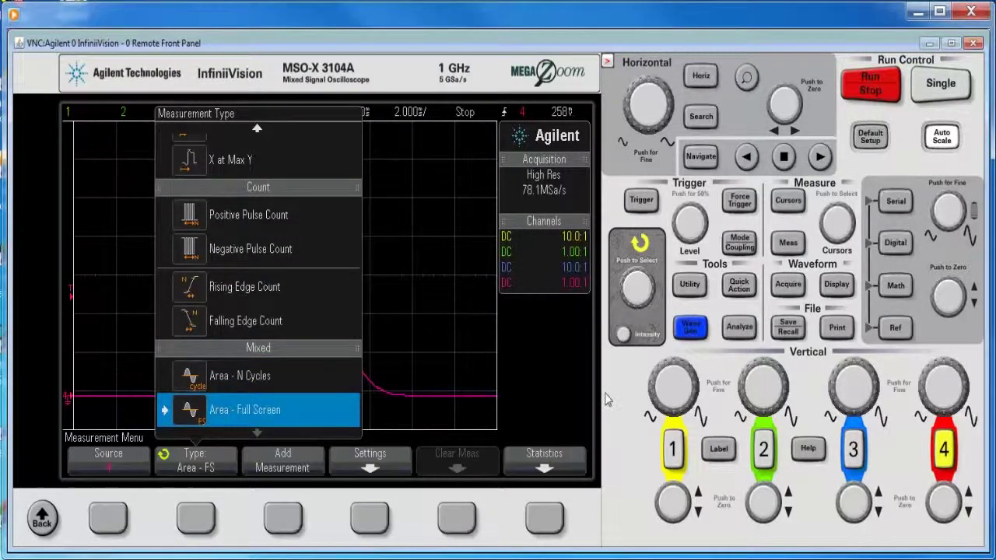
left_click(283, 522)
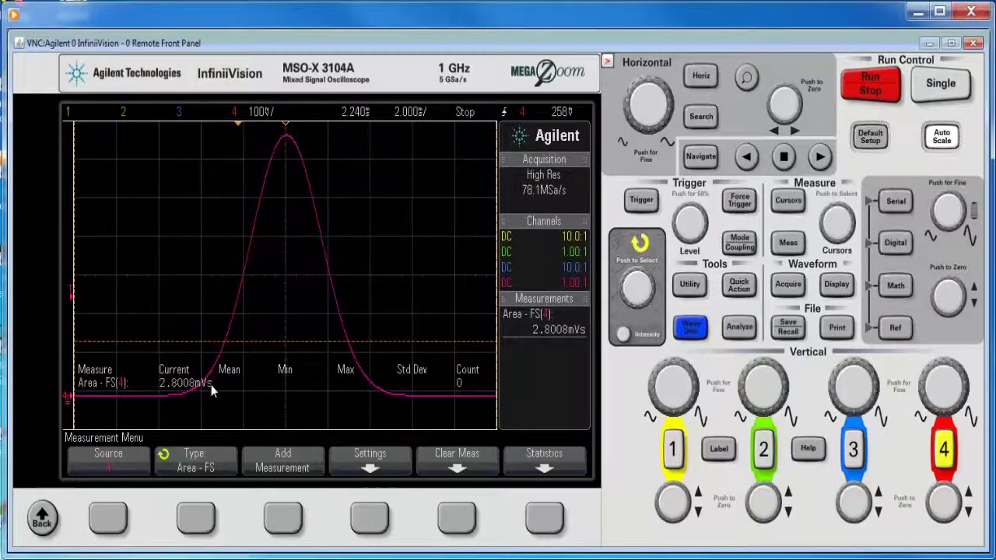
left_click(369, 519)
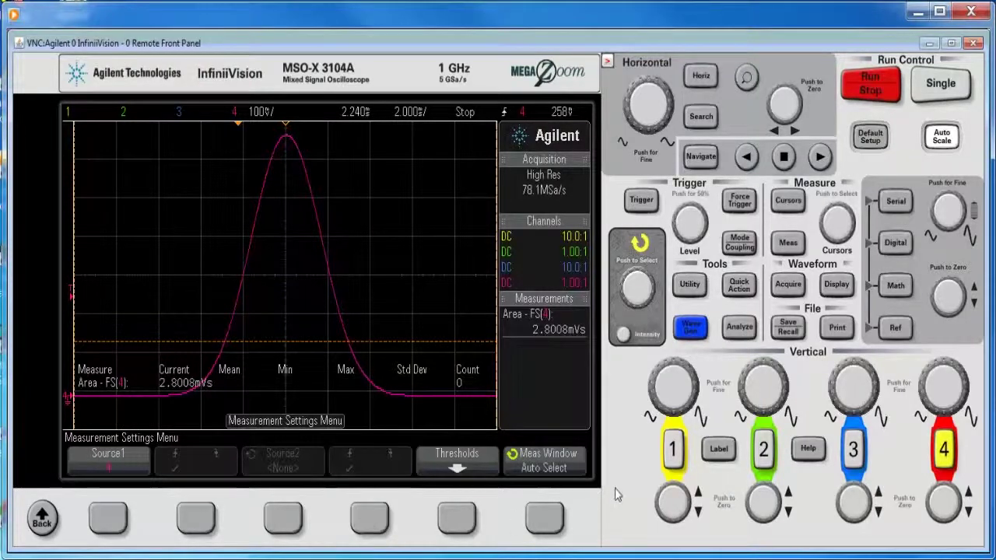
Step: Turn on the horizontal zoom view and set the measurement window to Zoom
left_click(782, 247)
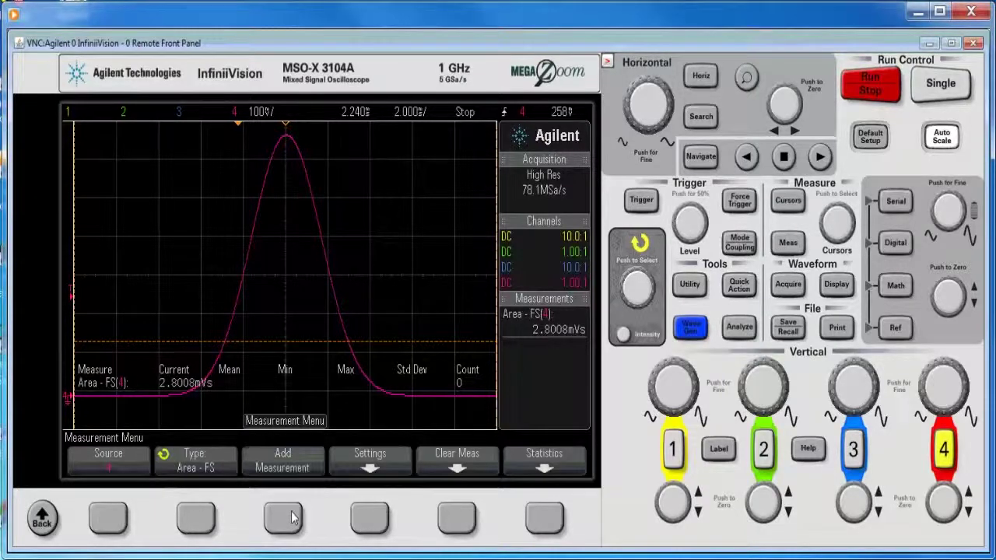
left_click(372, 520)
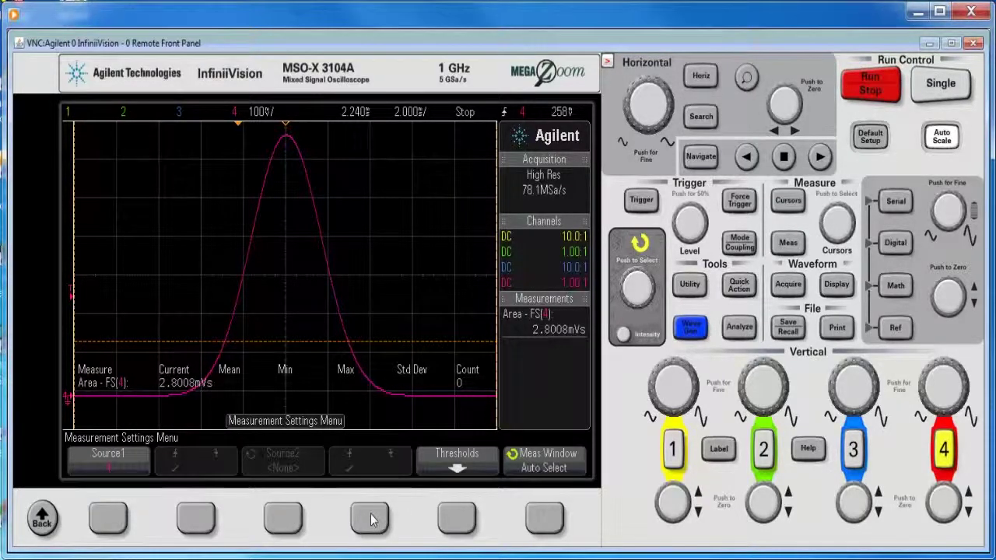
left_click(542, 519)
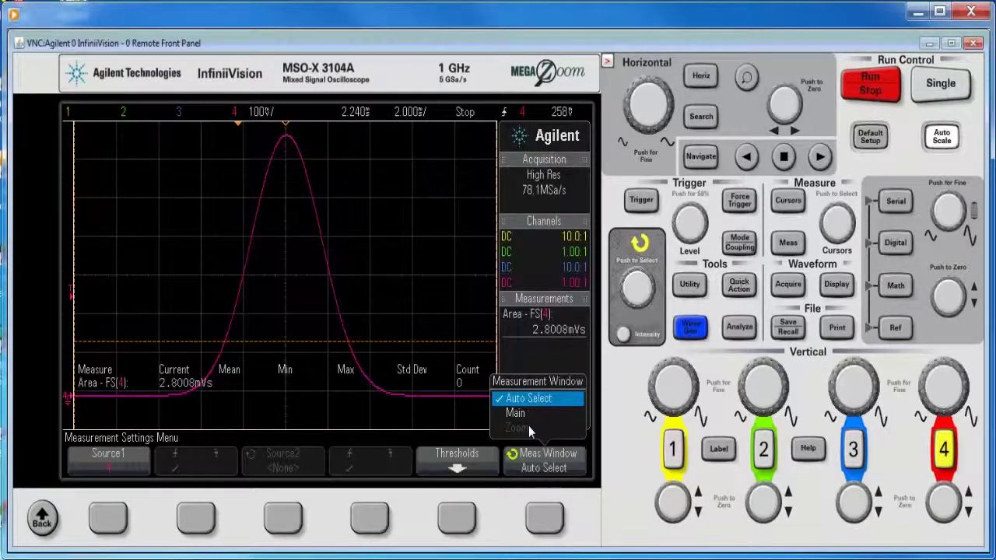
left_click(745, 81)
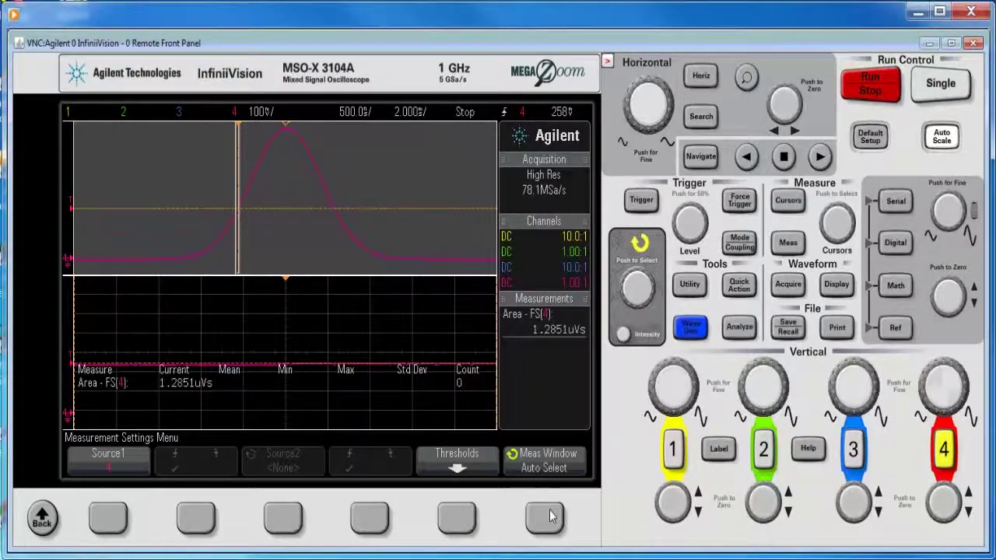
left_click(545, 517)
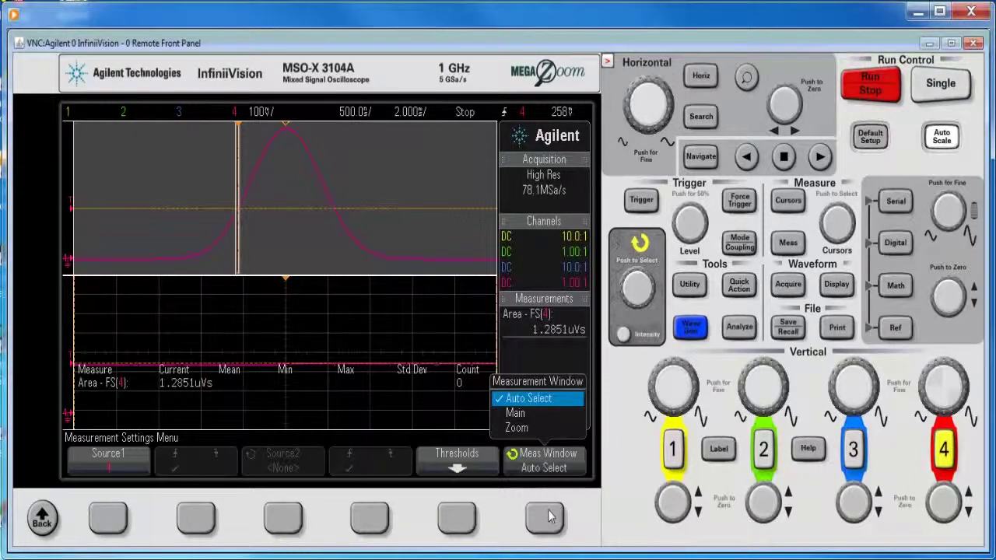
left_click(545, 518)
left_click(545, 517)
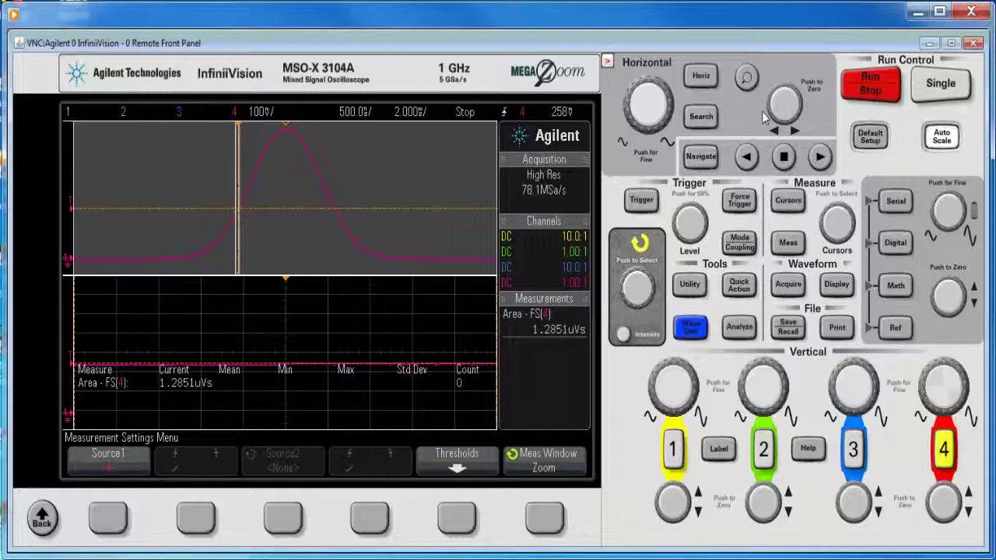
Step: Shift the zoom window right onto the pulse peak so the area reads 2.4448mVs
scroll(764, 117, "up", 5)
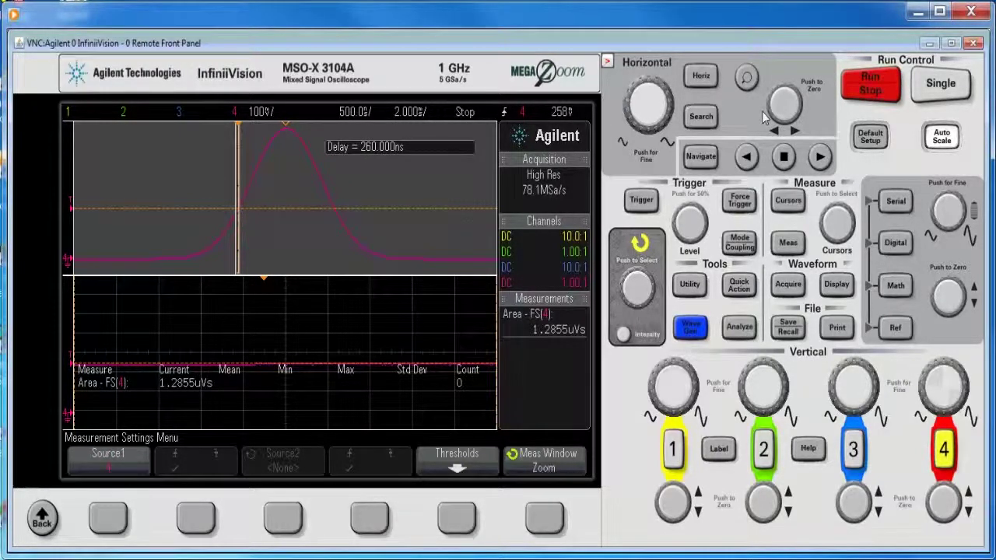
scroll(761, 111, "up", 1)
scroll(762, 111, "up", 3)
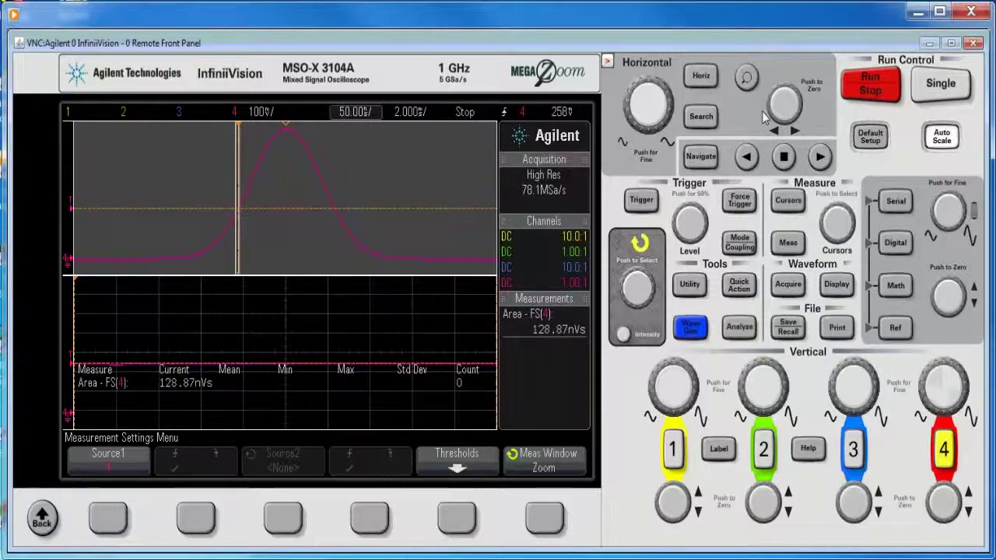
scroll(762, 111, "down", 4)
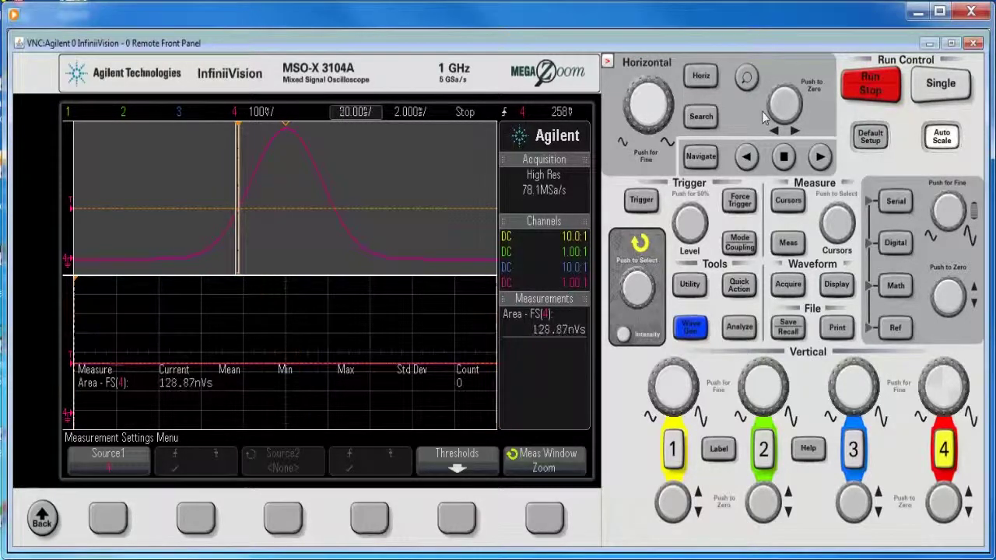
scroll(761, 111, "up", 2)
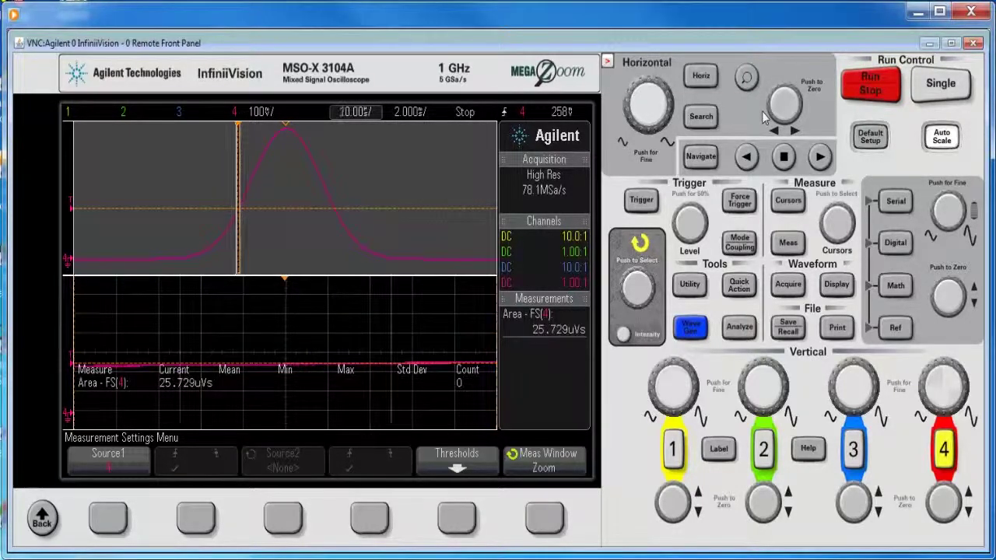
scroll(762, 111, "down", 2)
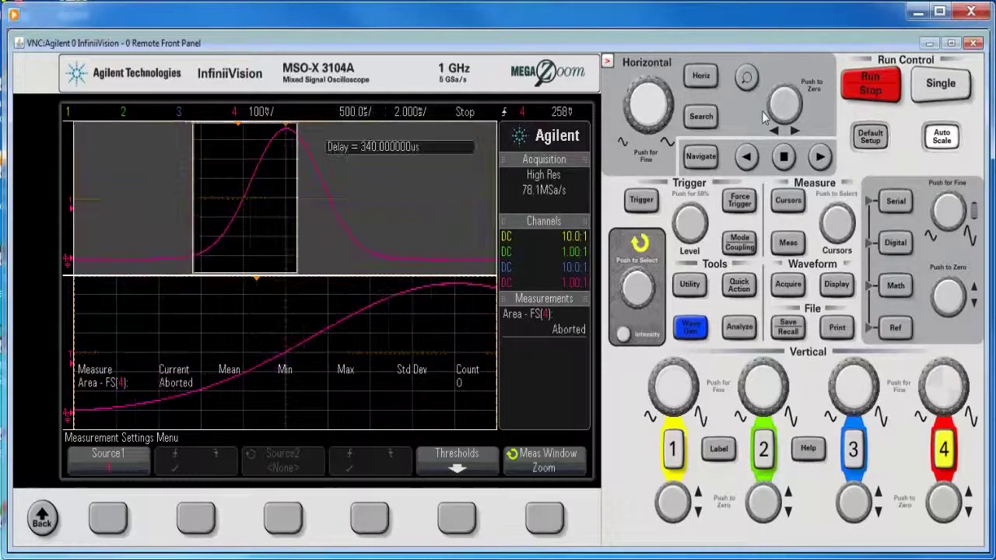
scroll(762, 111, "up", 5)
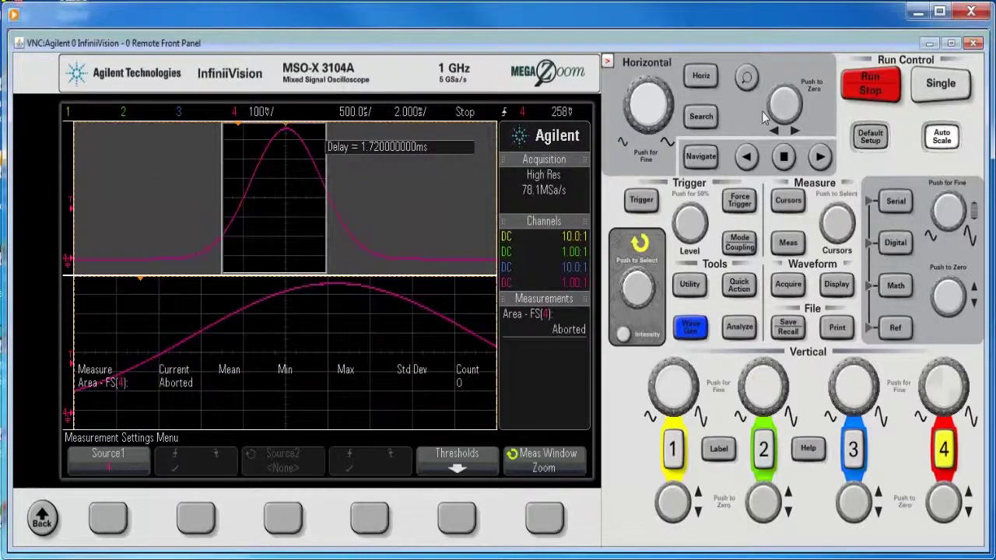
scroll(761, 112, "up", 3)
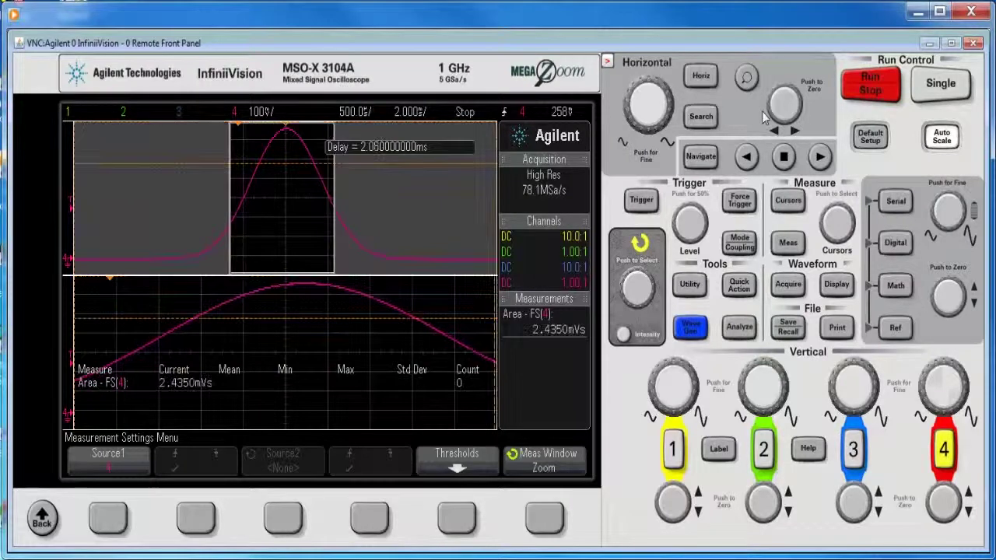
scroll(761, 116, "up", 2)
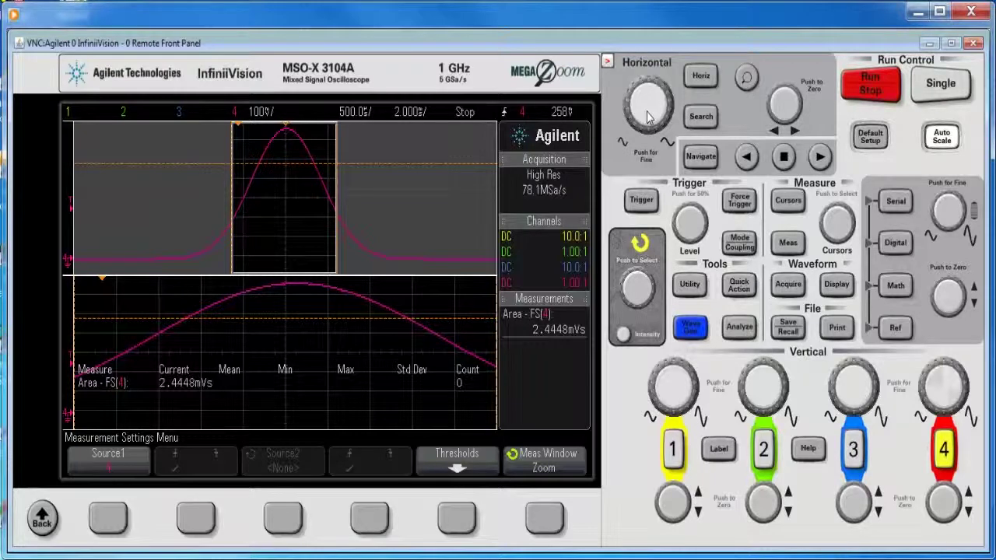
Step: Set the zoom scale to 420 per division and delay to about 2.268 ms, giving 2.2409mVs
scroll(648, 115, "down", 7)
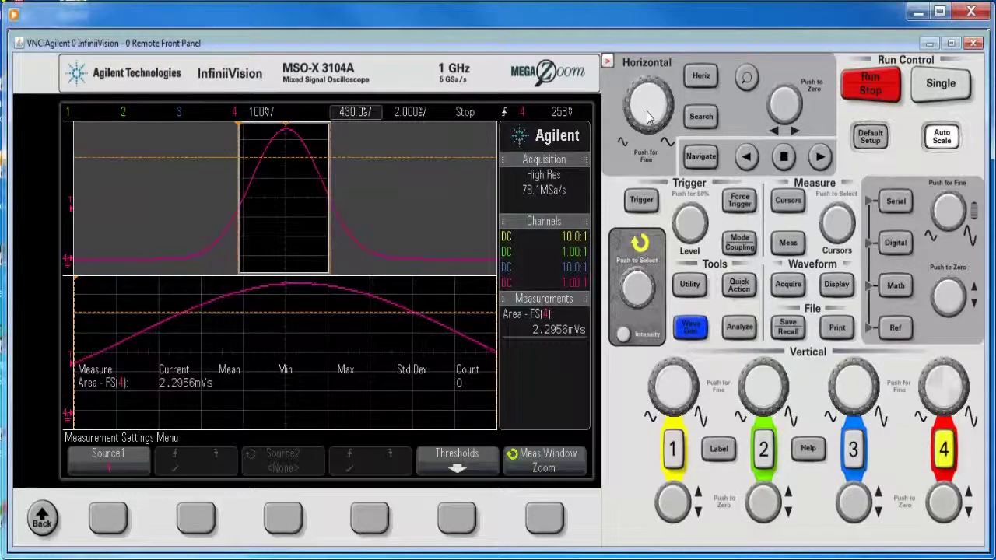
scroll(648, 115, "down", 3)
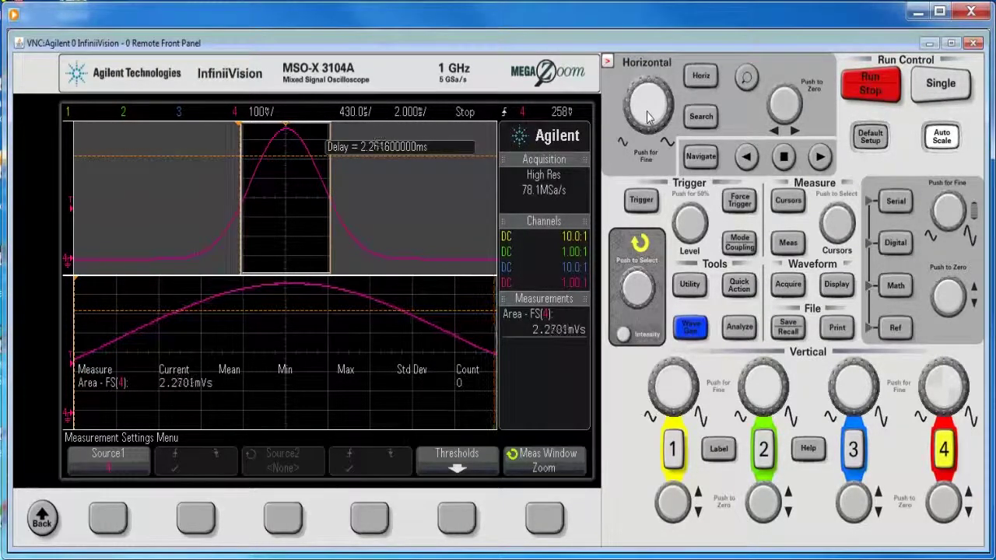
scroll(648, 115, "down", 1)
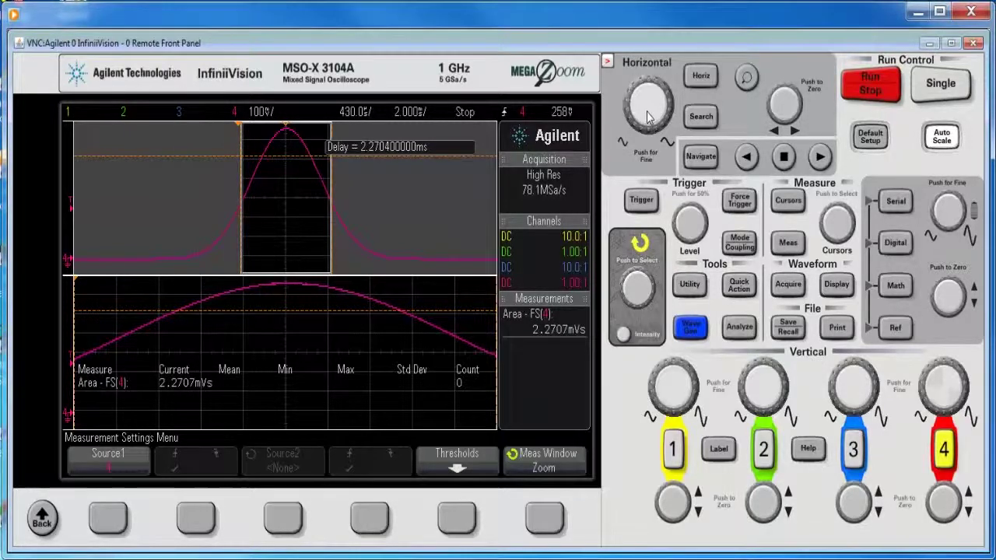
scroll(648, 115, "down", 1)
scroll(649, 115, "up", 2)
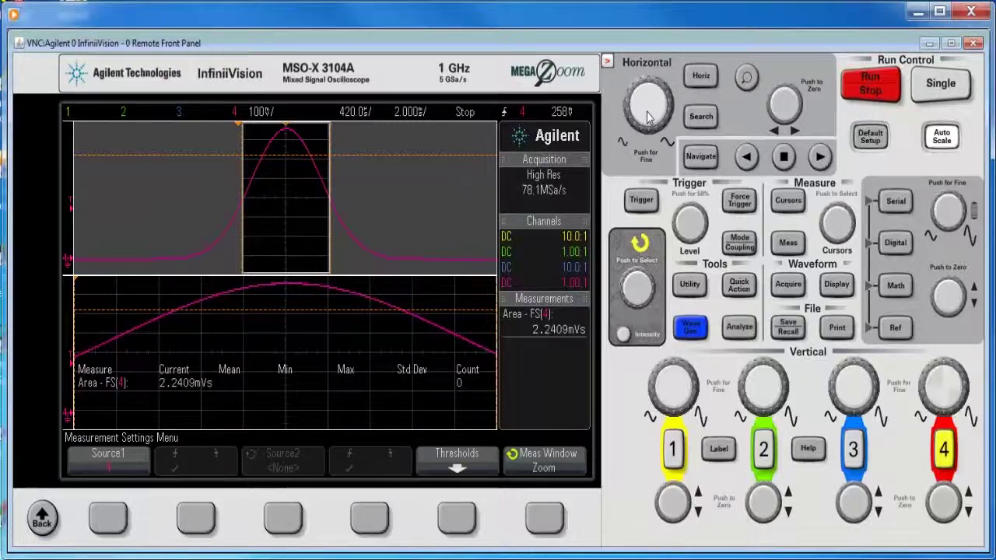
Step: Remove the area measurement and leave the zoomed view
key("Escape")
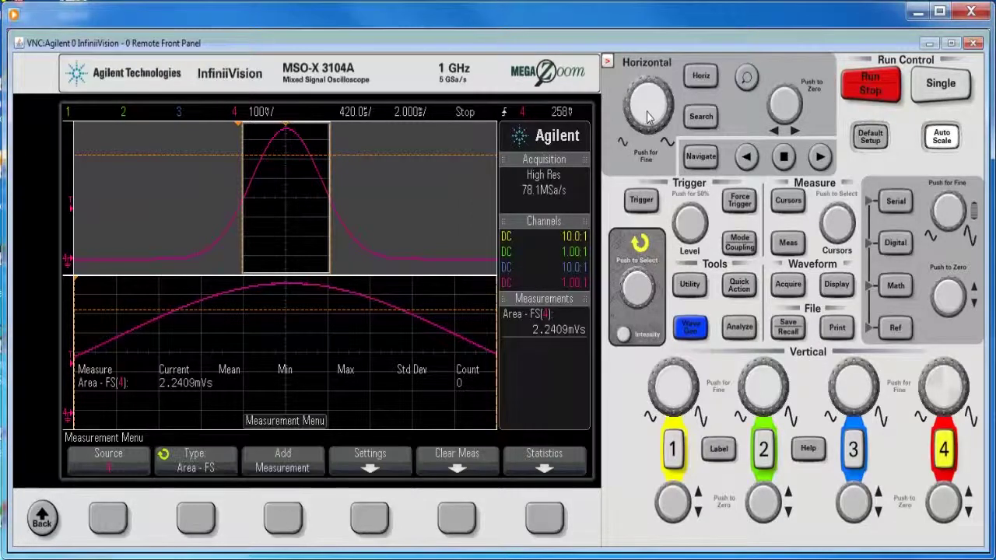
left_click(788, 244)
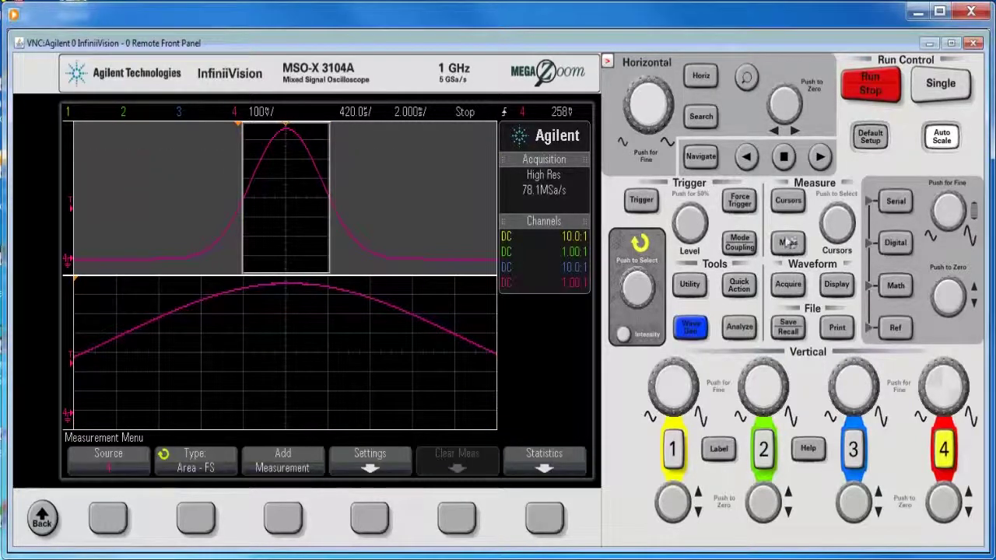
left_click(747, 78)
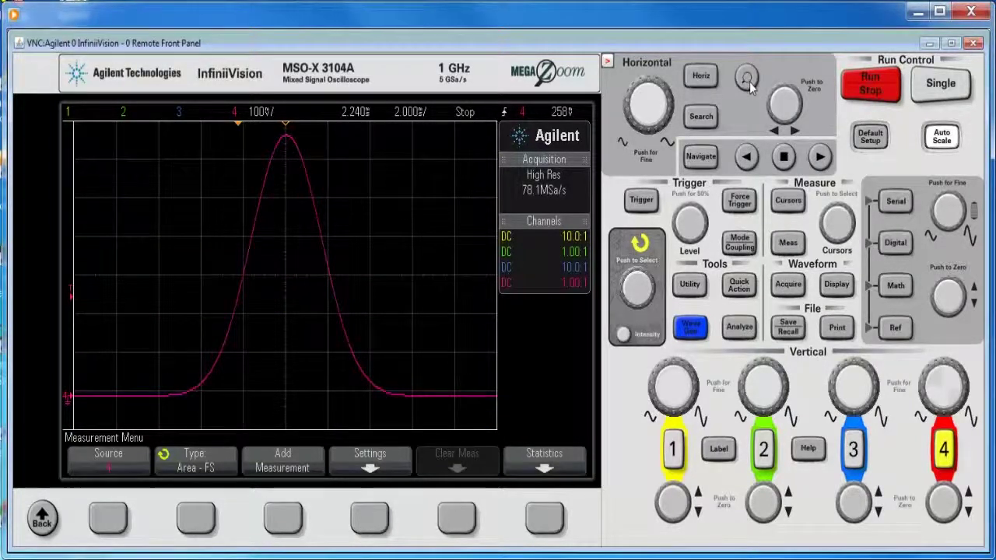
Step: Create a math waveform integrating channel 4 (∫dt), shown at 500uVs/ scale
left_click(894, 284)
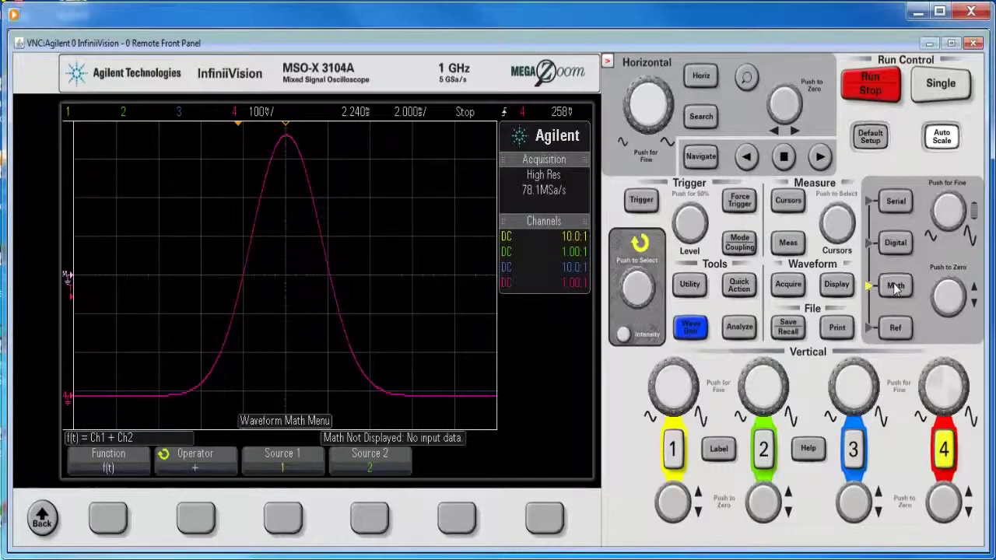
left_click(196, 518)
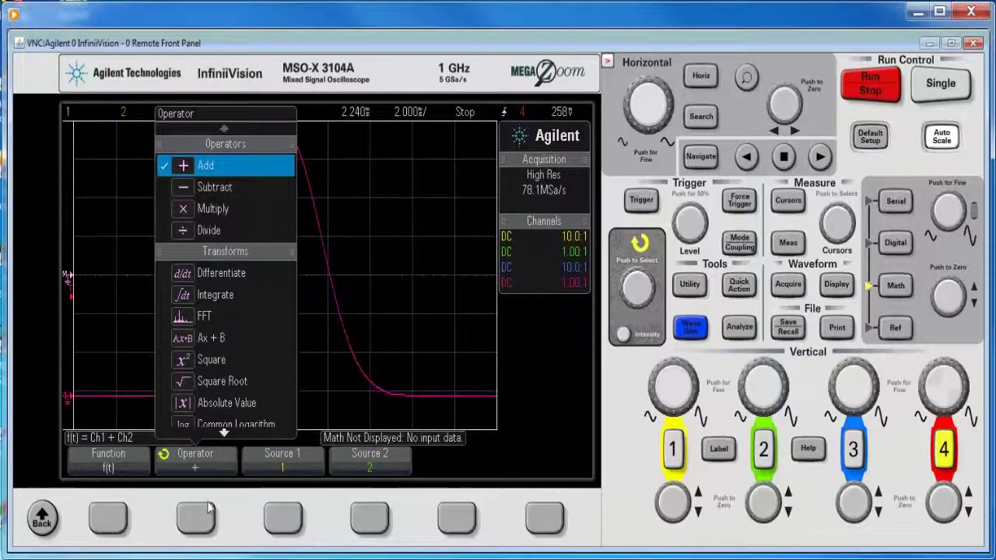
left_click(636, 288)
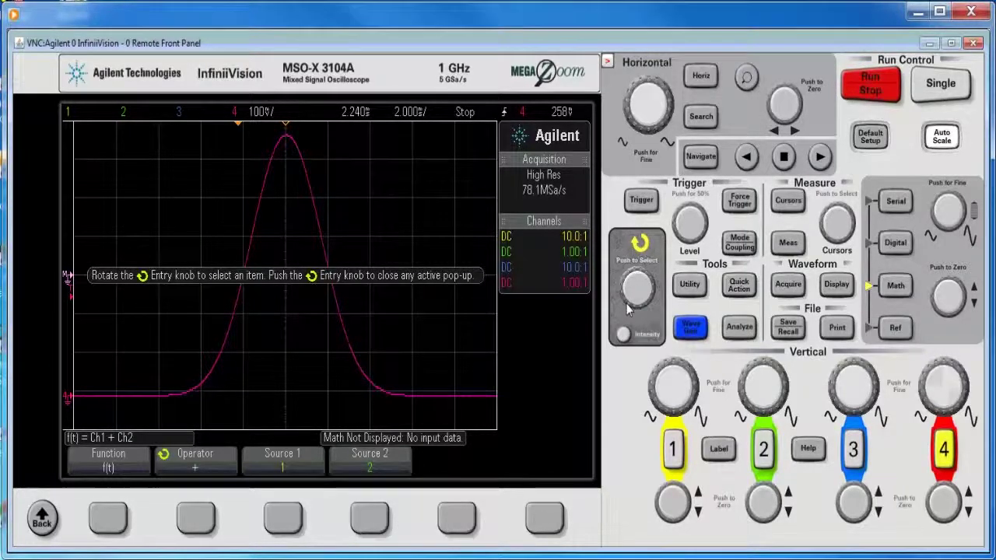
left_click(629, 285)
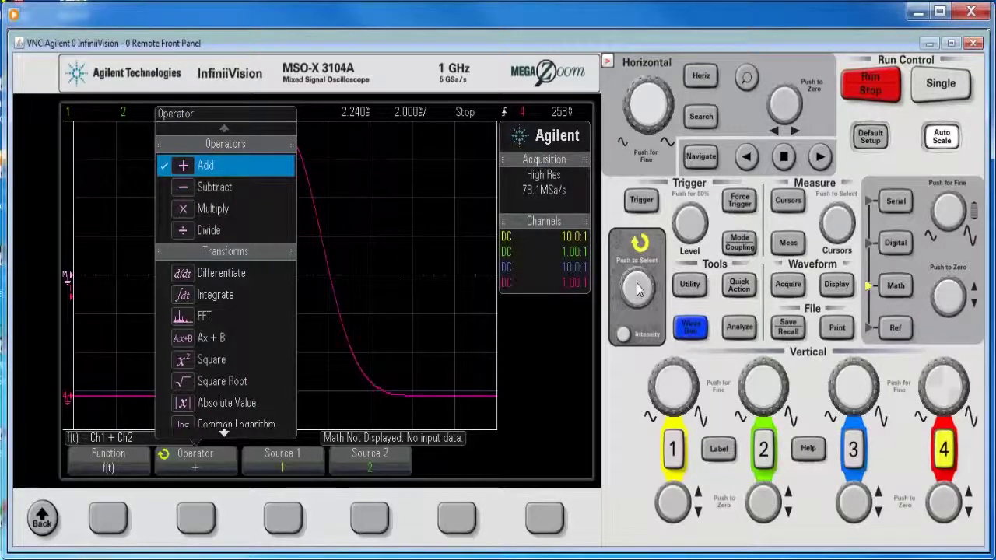
scroll(636, 288, "down", 4)
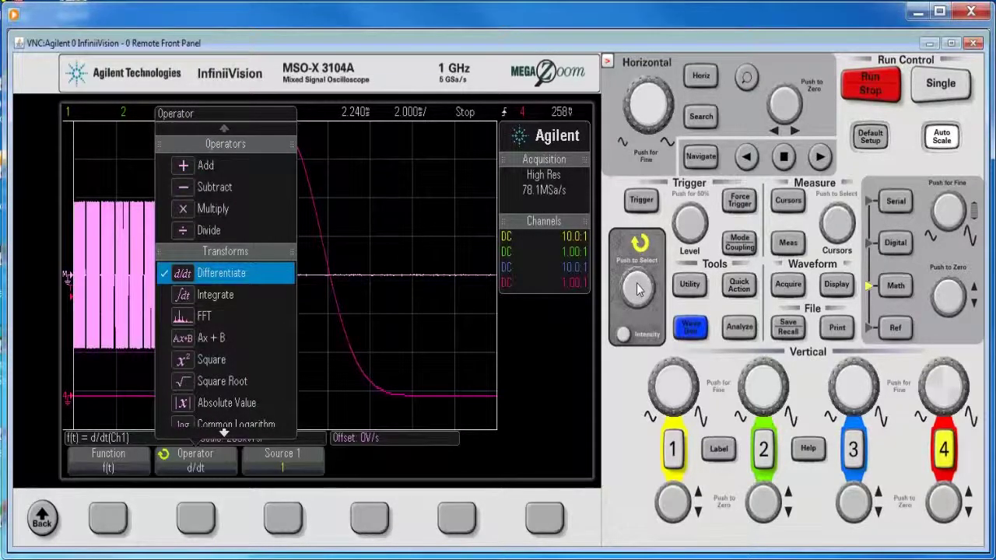
scroll(638, 290, "down", 3)
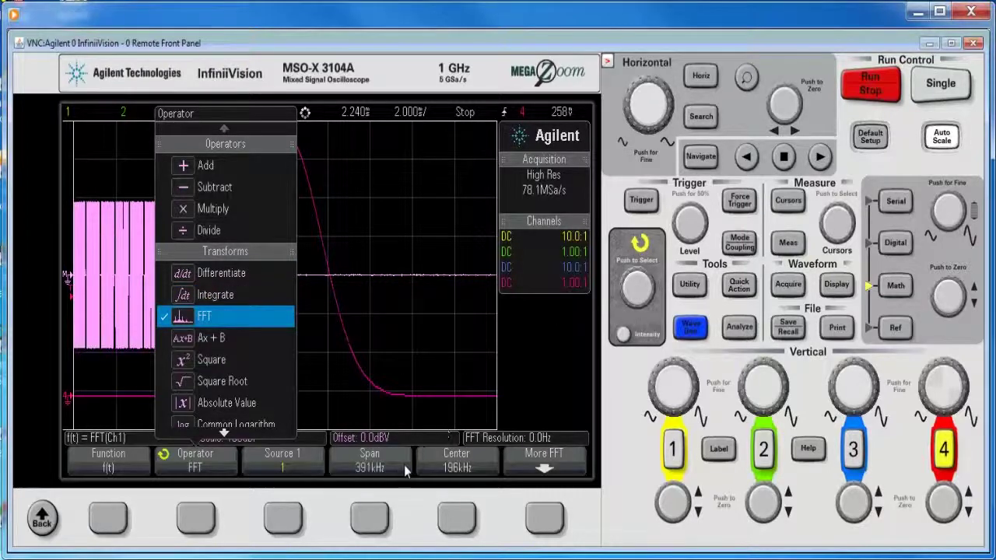
scroll(404, 464, "up", 2)
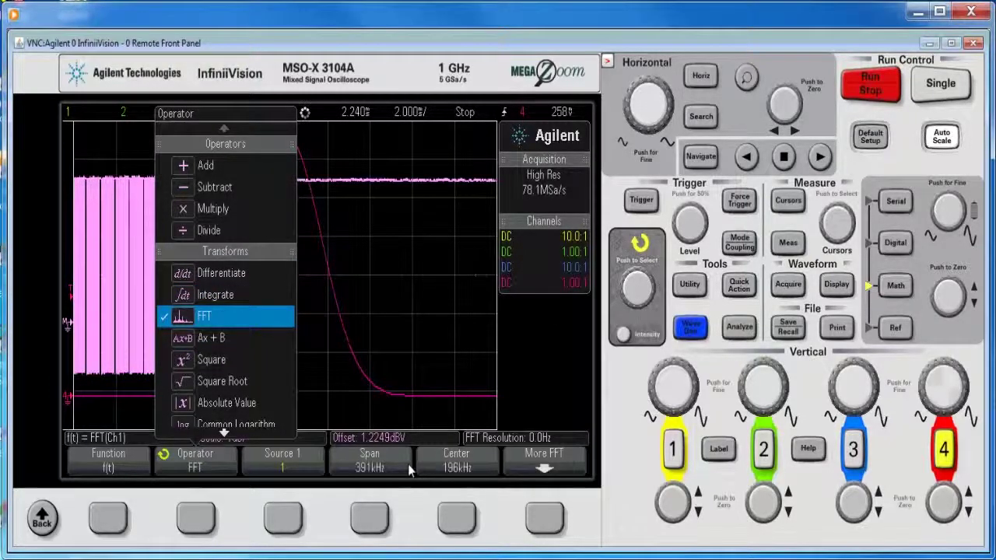
left_click(290, 525)
left_click(289, 526)
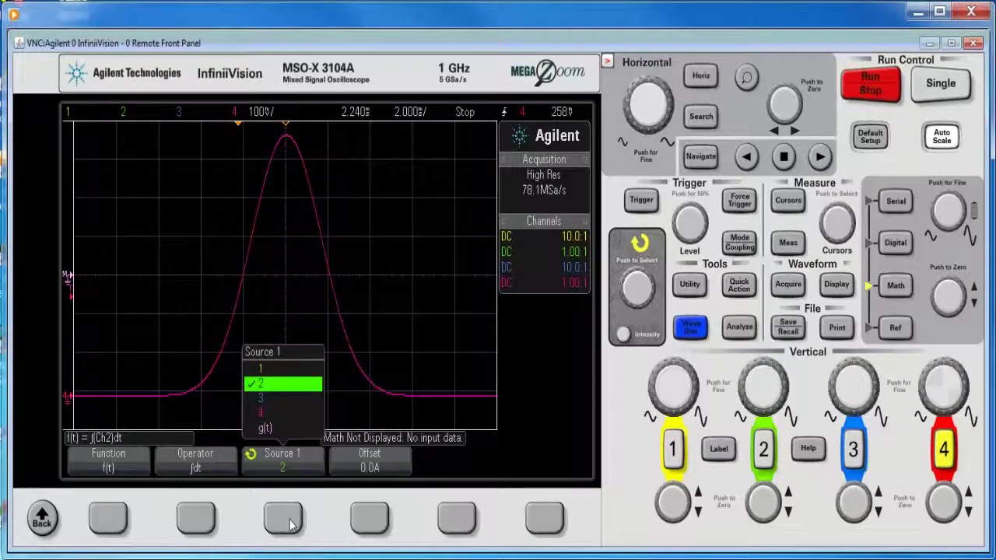
left_click(290, 525)
left_click(290, 525)
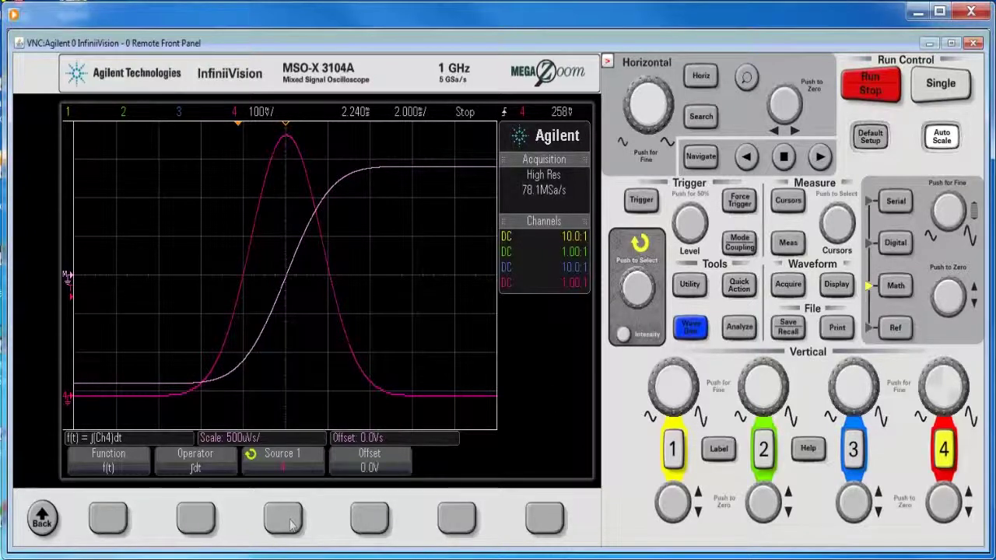
Step: Turn on tracking cursors with the first cursor following the Math integral
left_click(788, 201)
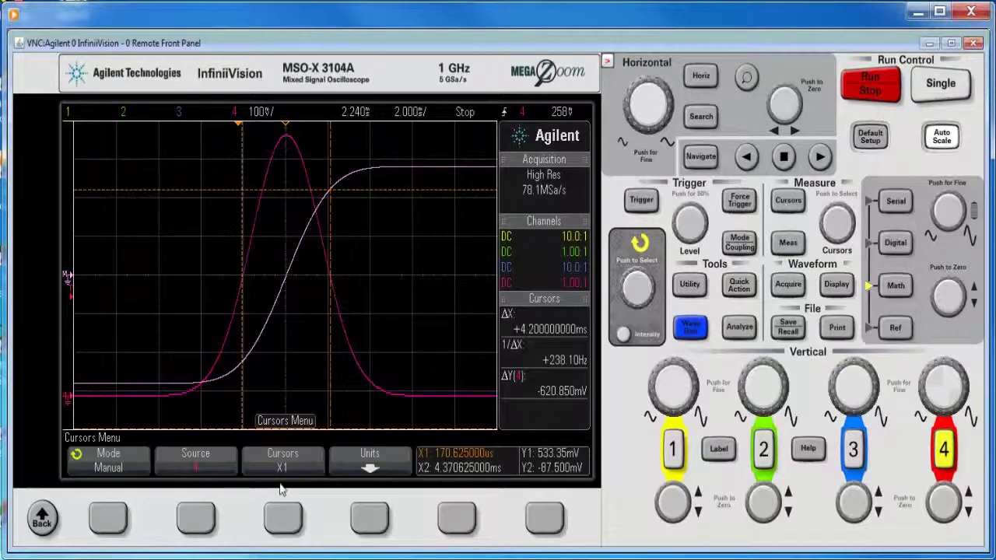
left_click(124, 527)
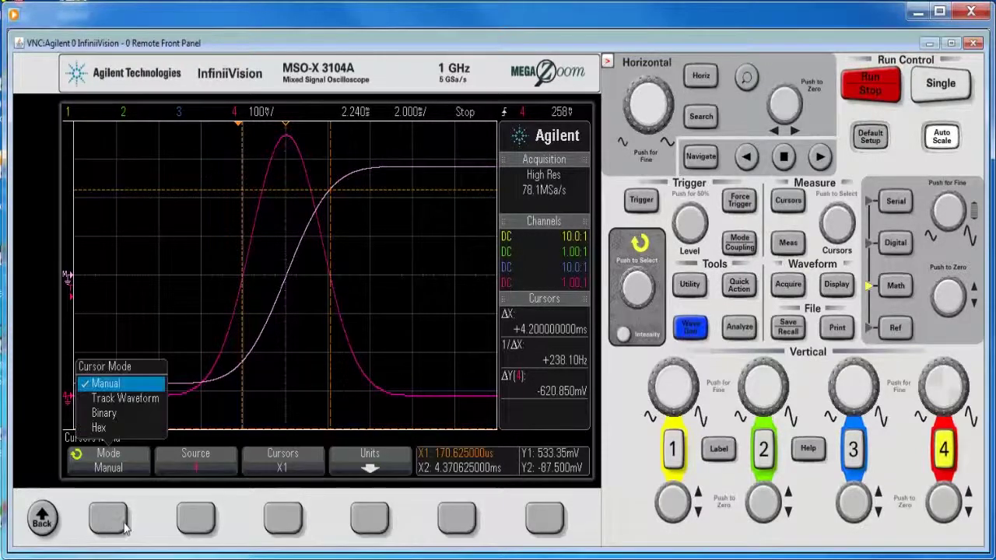
left_click(118, 527)
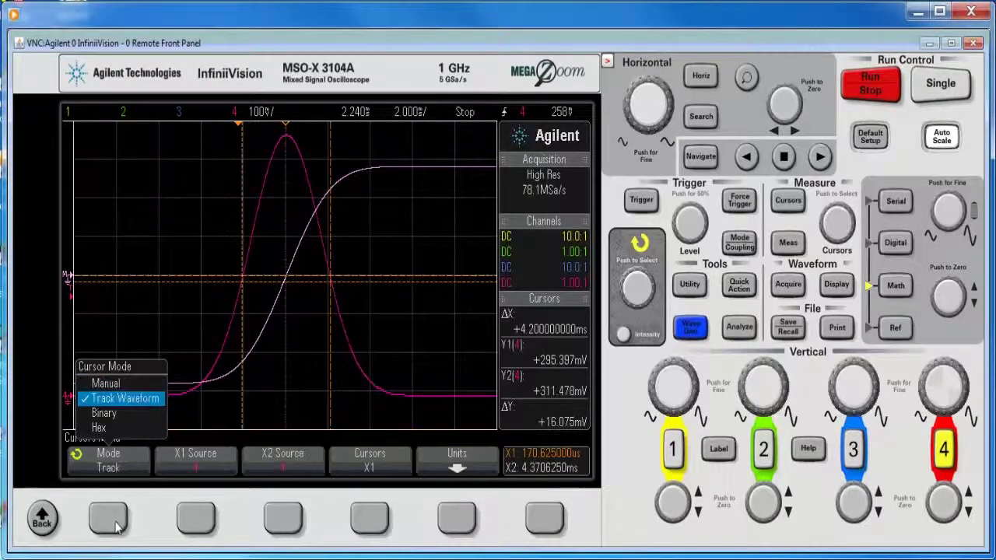
left_click(196, 520)
left_click(196, 520)
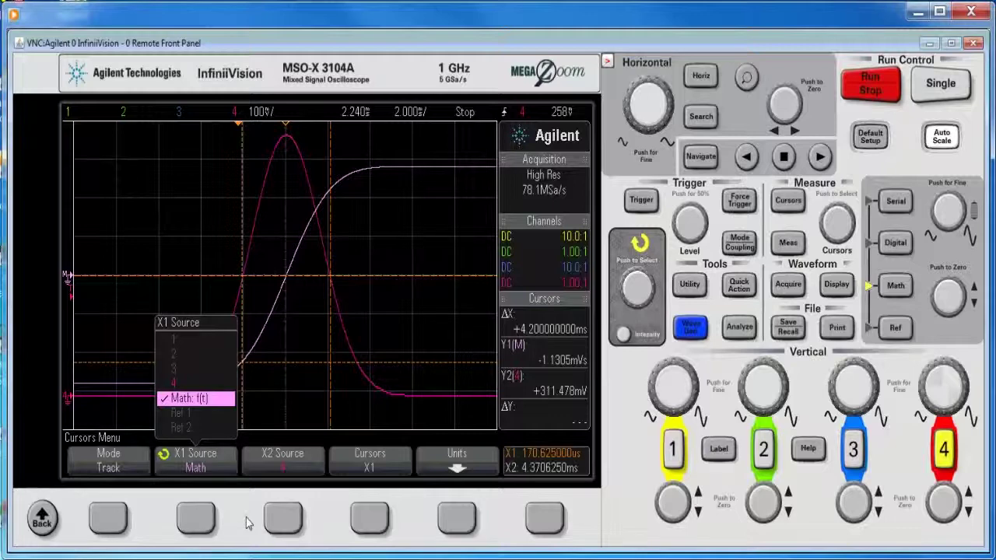
Step: Make the X2 cursor track Math f(t) as well, giving ΔX 4.2ms and ΔY +2.2402mVs
left_click(843, 226)
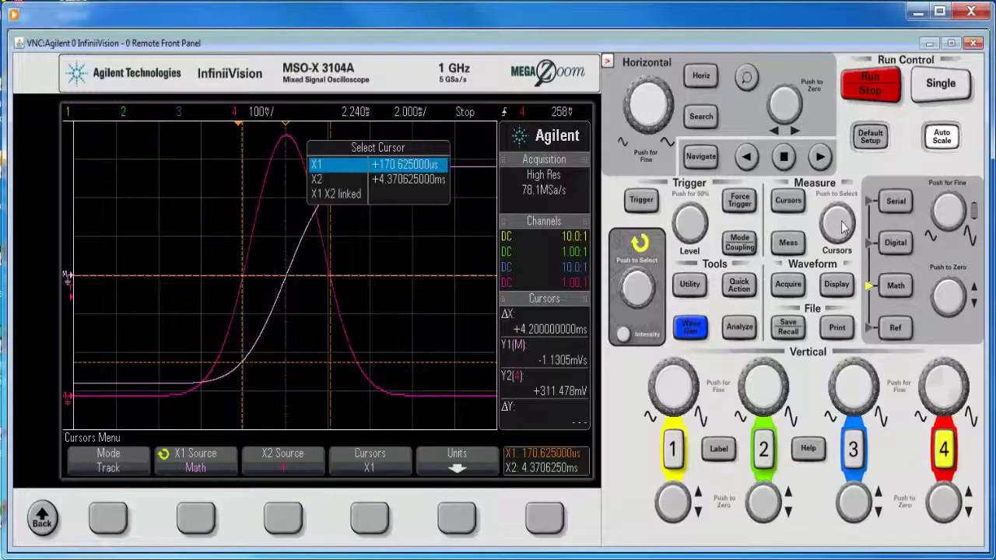
left_click(284, 520)
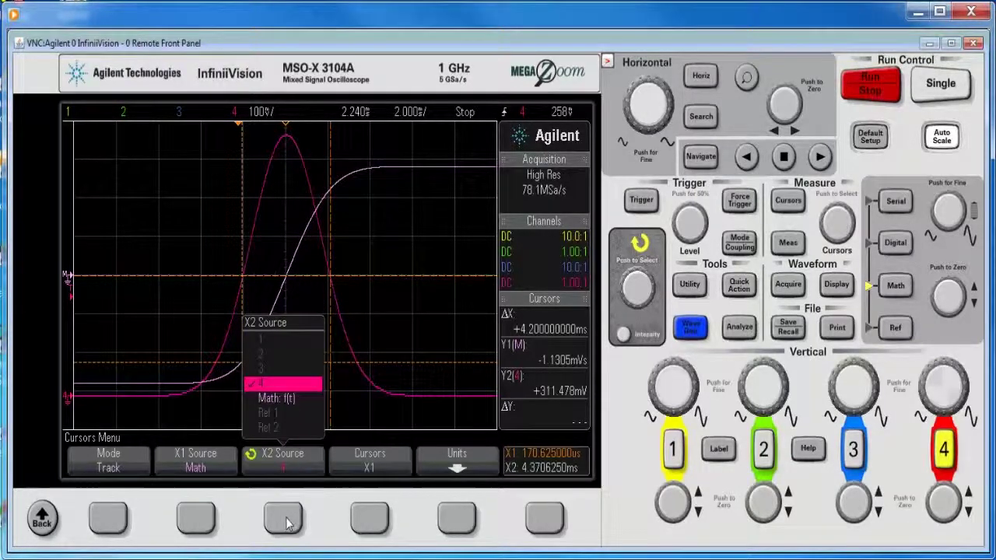
left_click(286, 522)
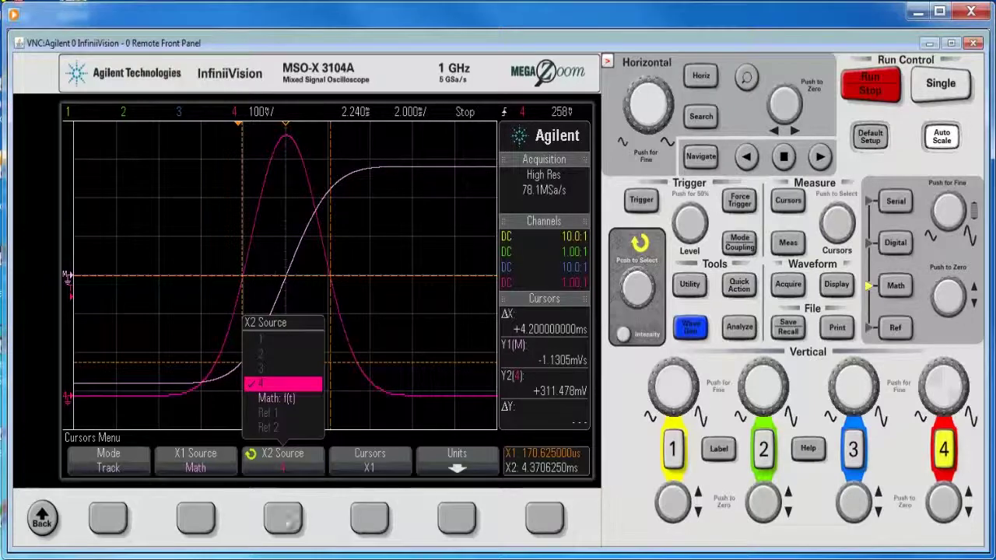
left_click(788, 202)
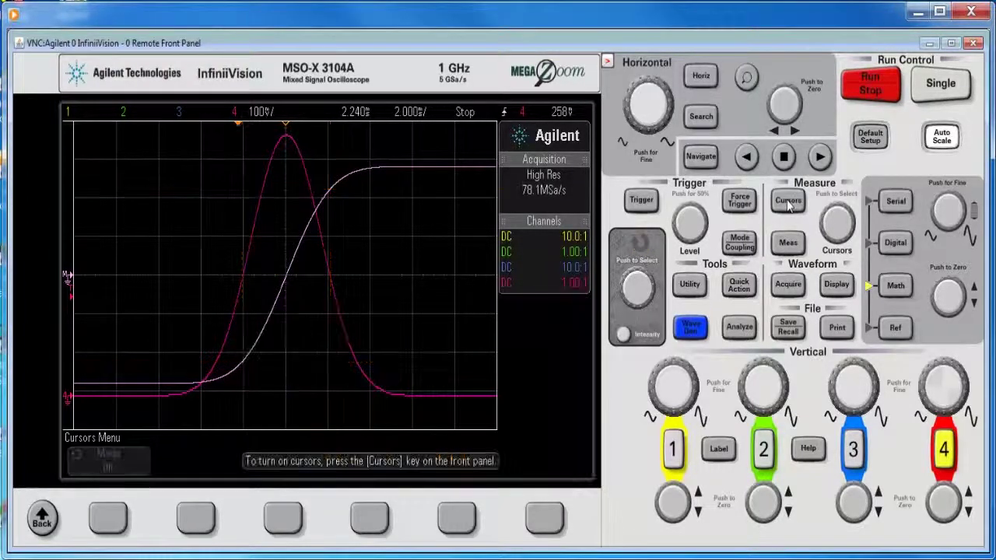
left_click(788, 202)
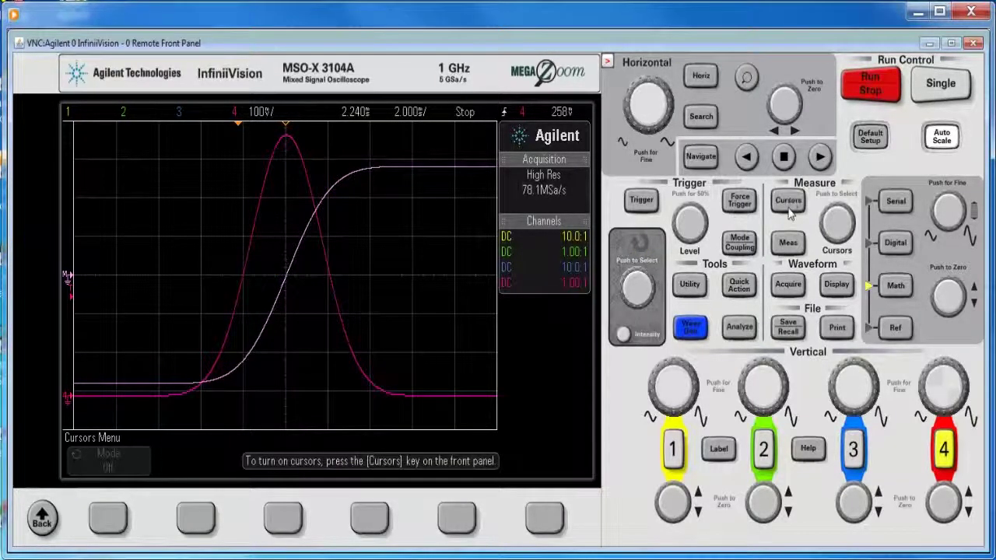
left_click(842, 227)
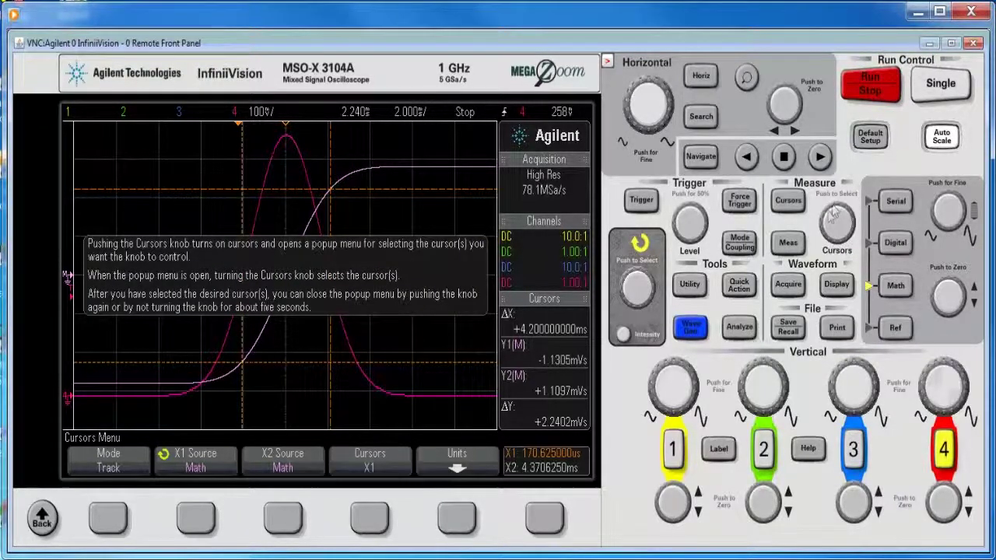
Step: Move the X1 cursor to 260 µs, giving ΔX 4.110625 ms and ΔY +2.2129mVs
scroll(838, 226, "down", 3)
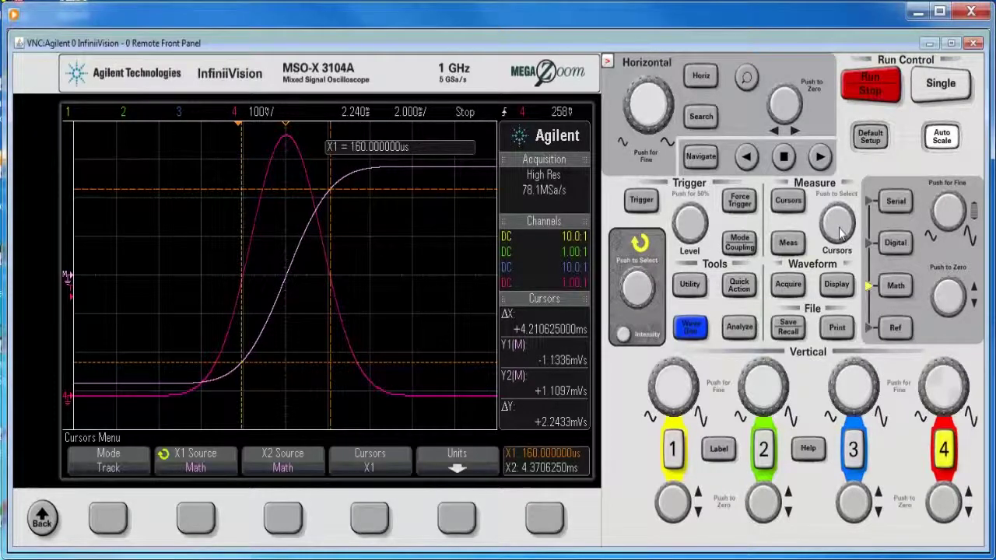
scroll(838, 226, "up", 2)
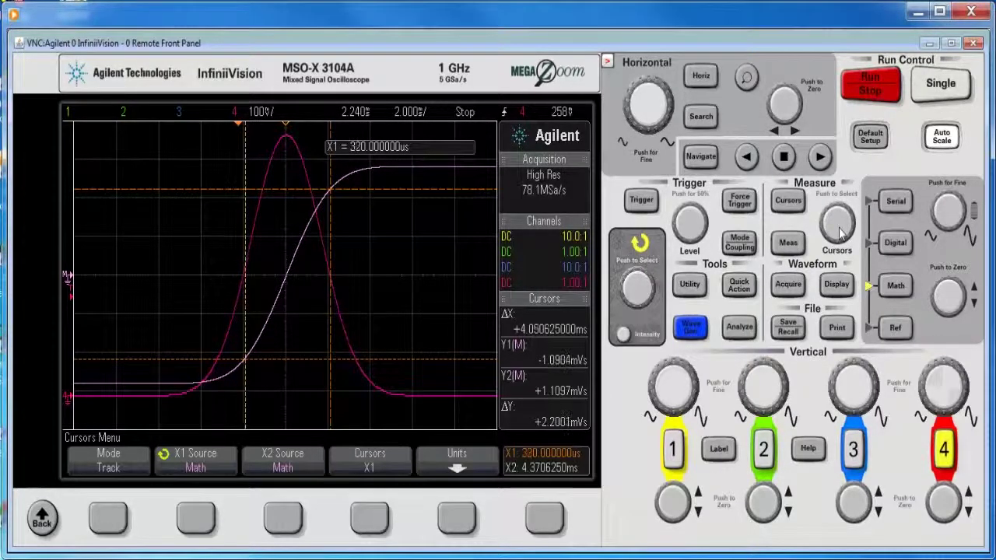
scroll(838, 225, "up", 5)
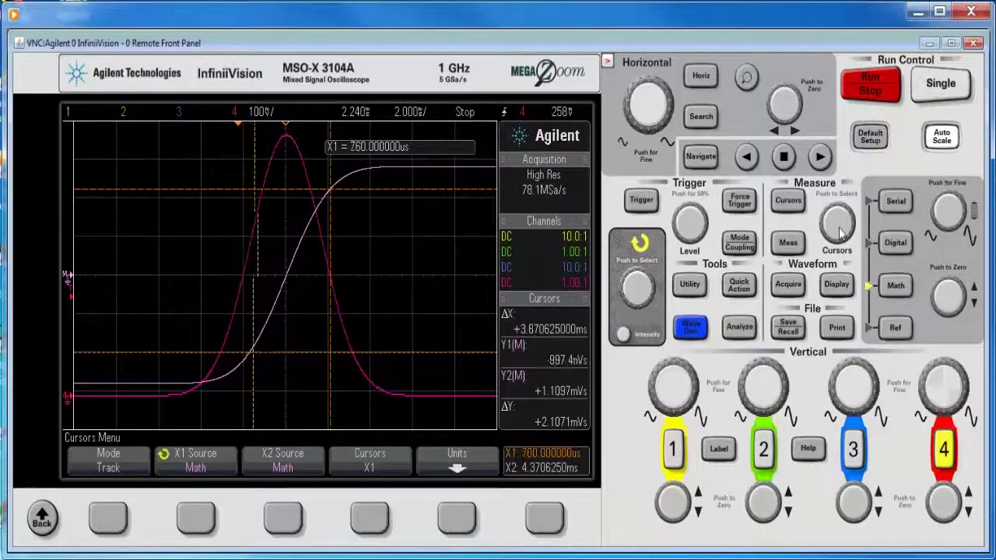
scroll(839, 225, "up", 4)
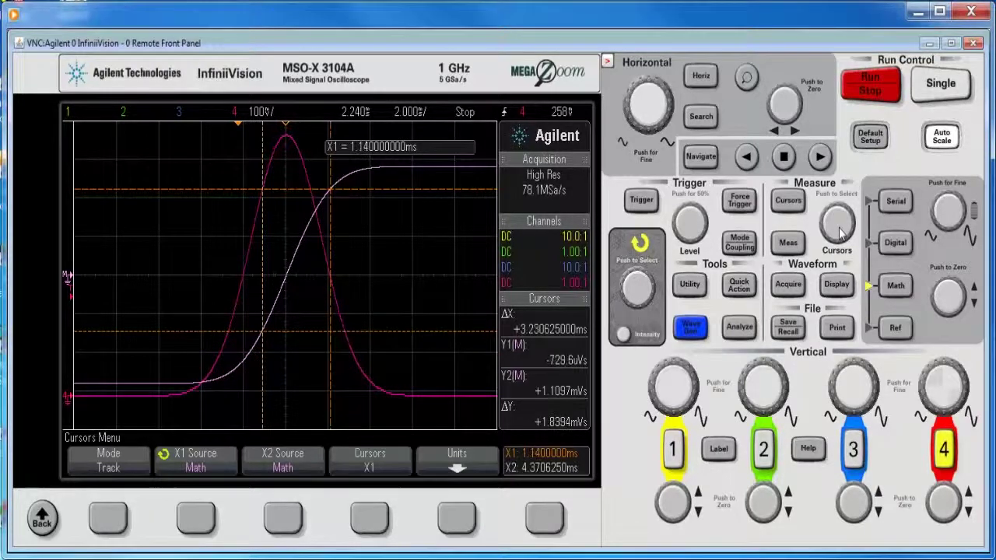
scroll(839, 226, "down", 5)
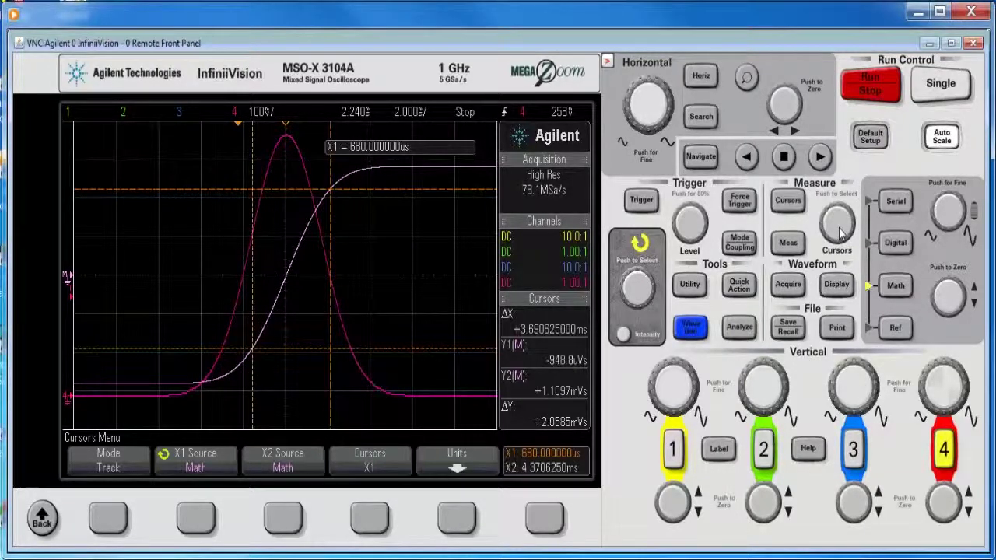
scroll(839, 226, "down", 3)
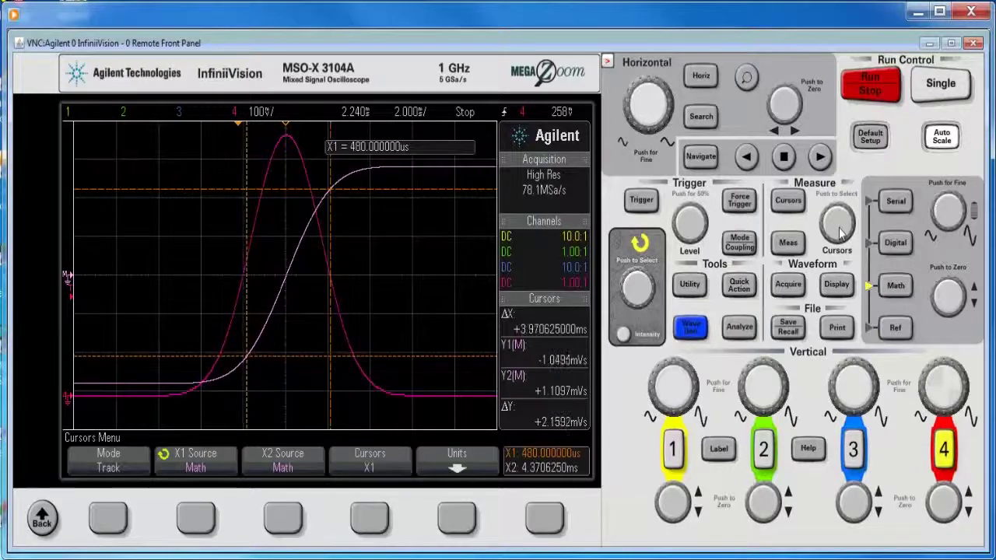
scroll(839, 225, "down", 2)
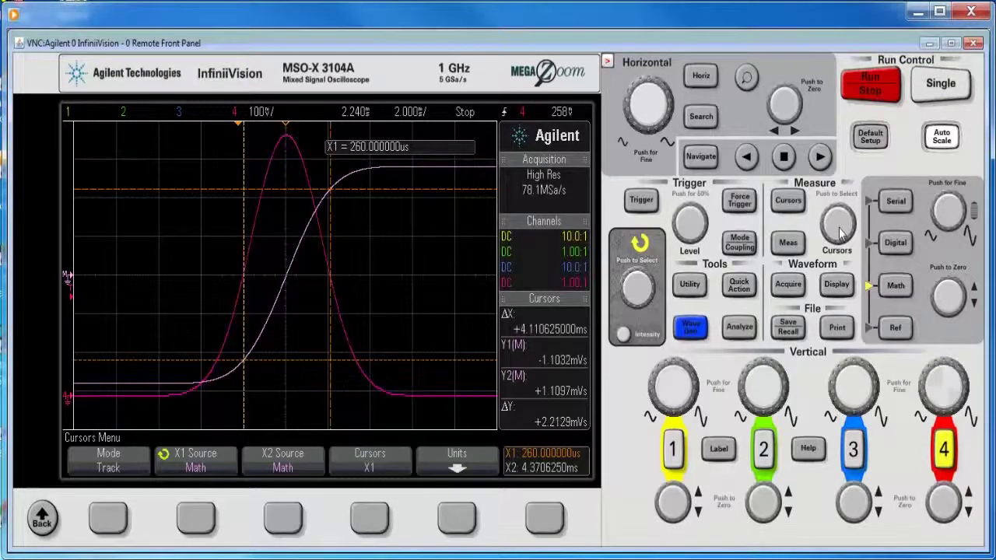
Step: Move the X2 cursor to 4.28 ms, giving ΔX 4.02 ms and ΔY +2.1836mVs
left_click(838, 226)
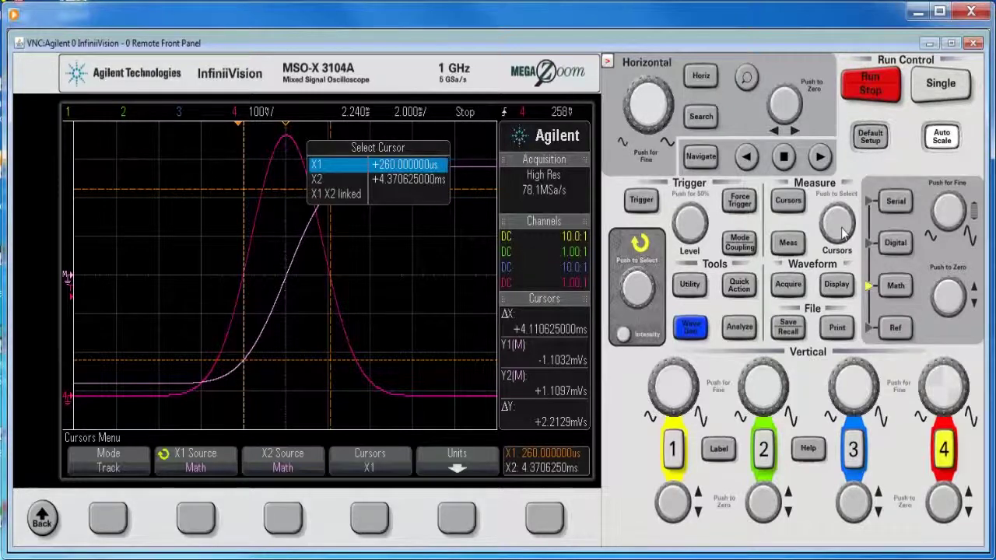
scroll(842, 232, "down", 2)
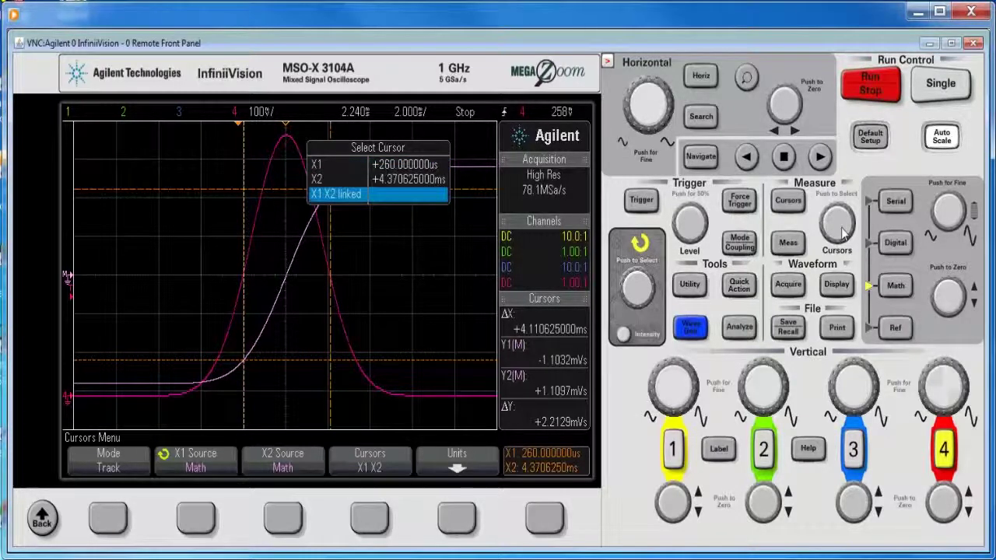
scroll(842, 232, "up", 1)
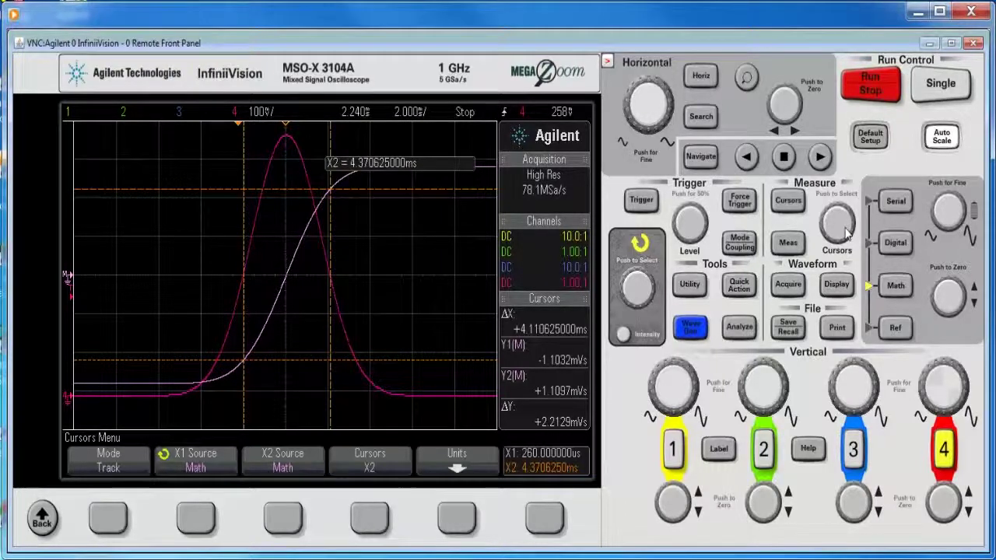
scroll(848, 234, "down", 4)
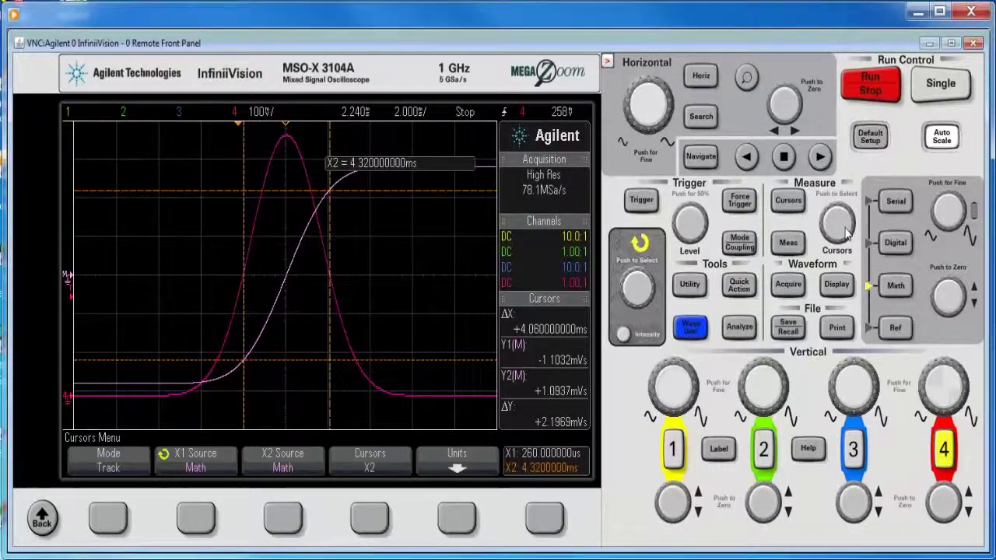
scroll(847, 233, "down", 5)
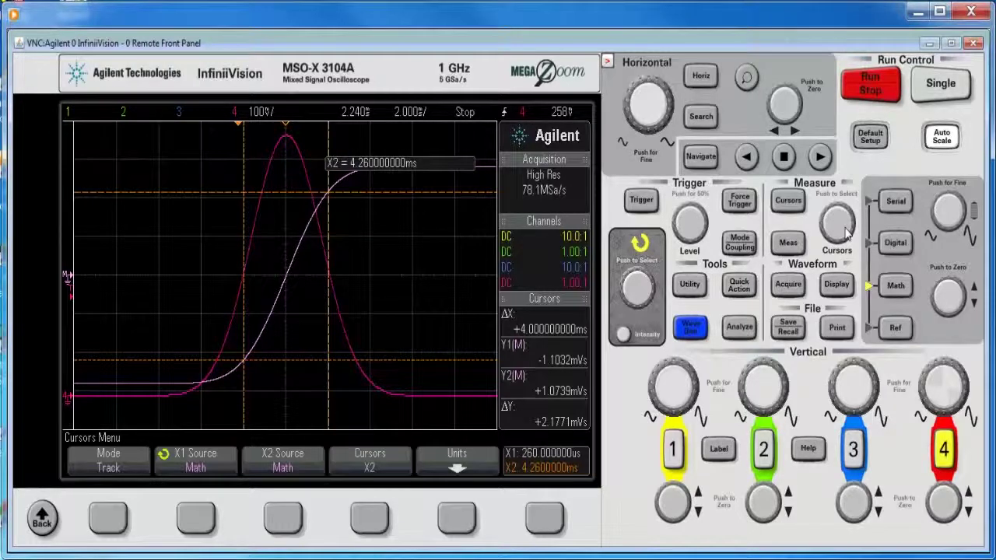
scroll(847, 234, "up", 2)
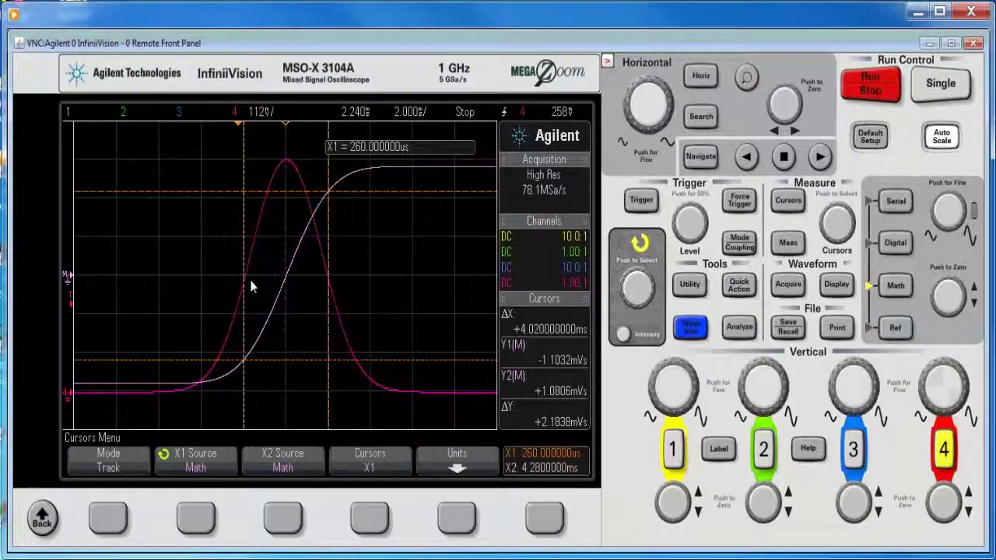
scroll(251, 287, "up", 2)
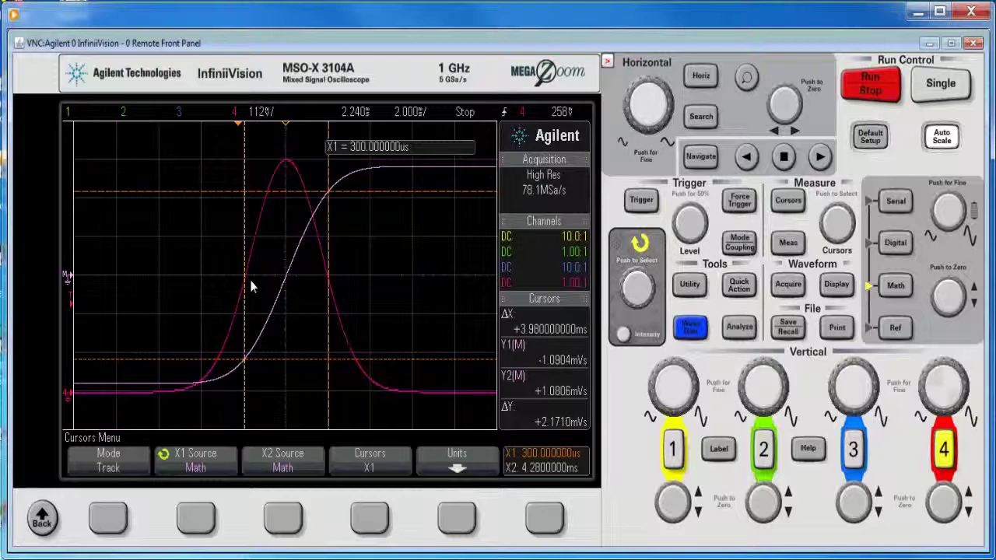
scroll(251, 287, "down", 1)
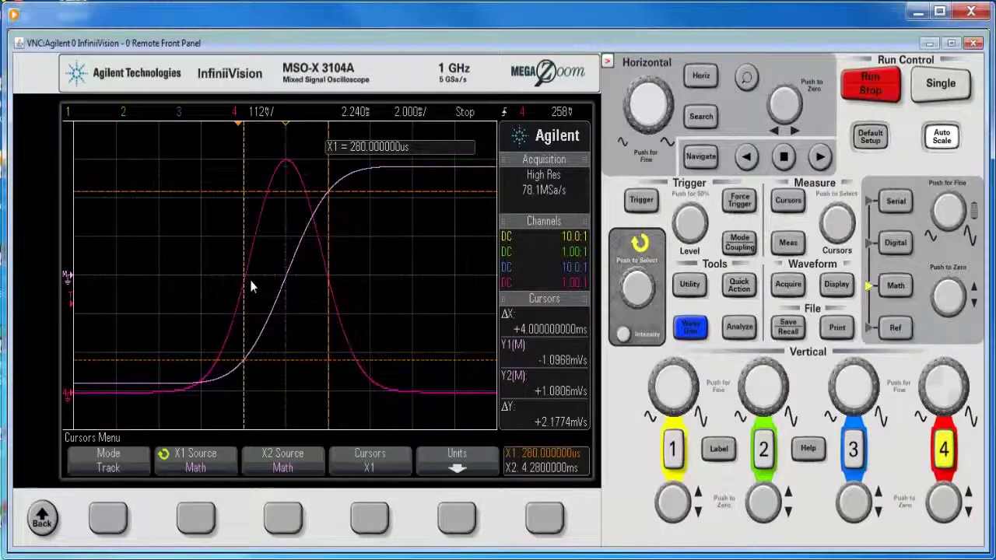
scroll(251, 286, "down", 1)
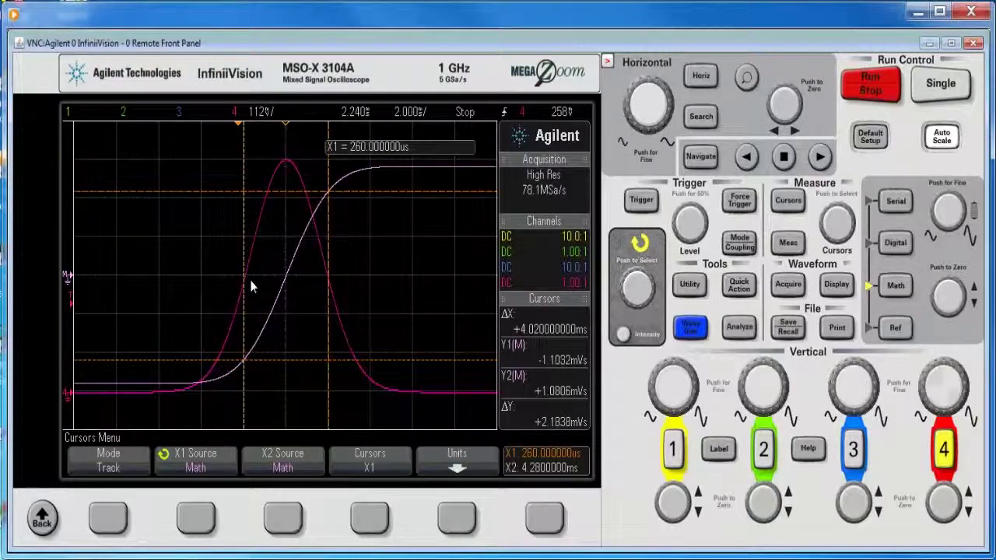